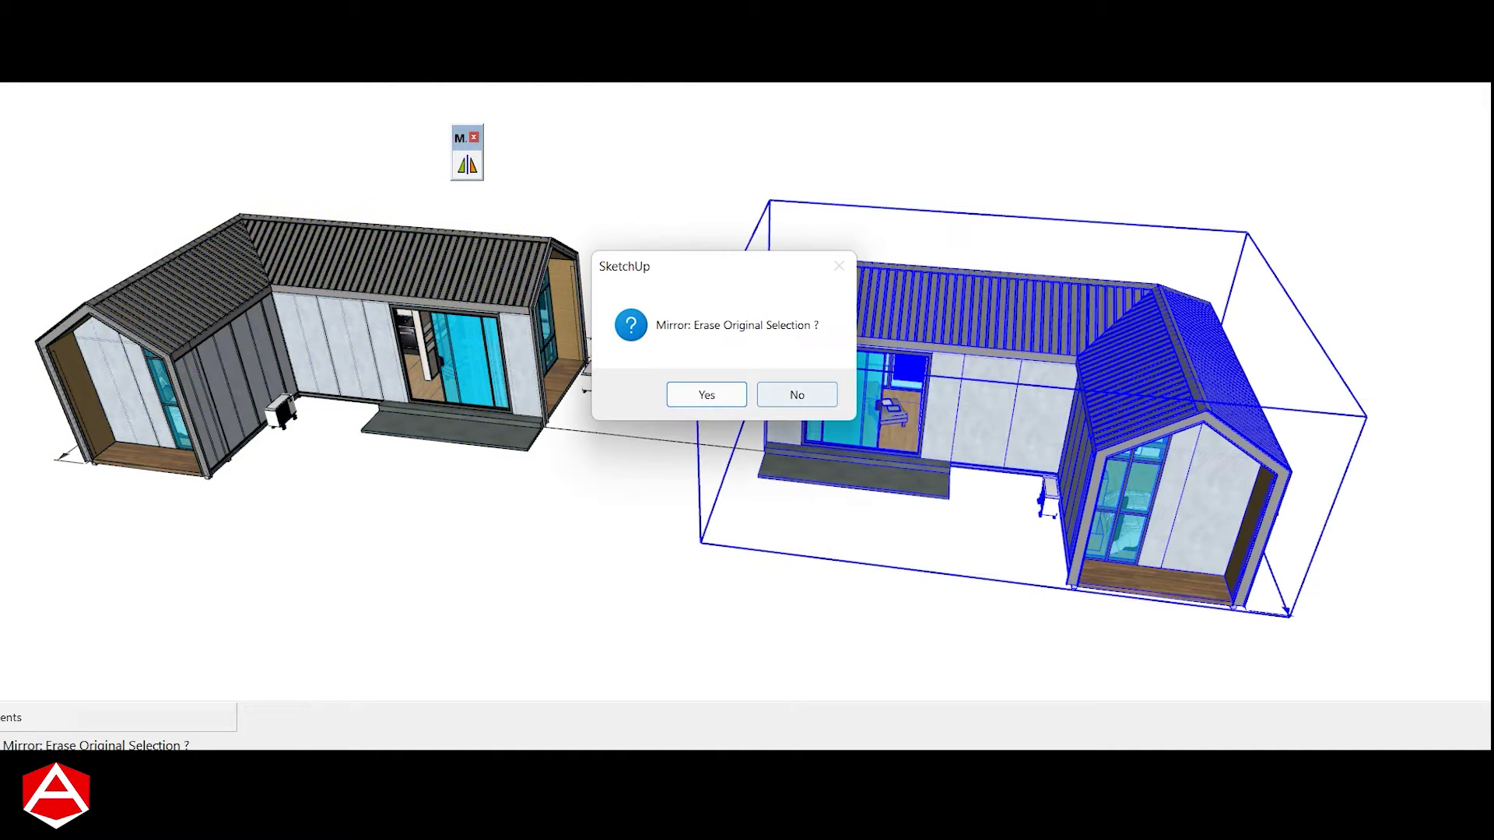
# Step: Mirror the L-shaped house keeping the original, and move the copy 1169.0 cm along red
pyautogui.click(797, 394)
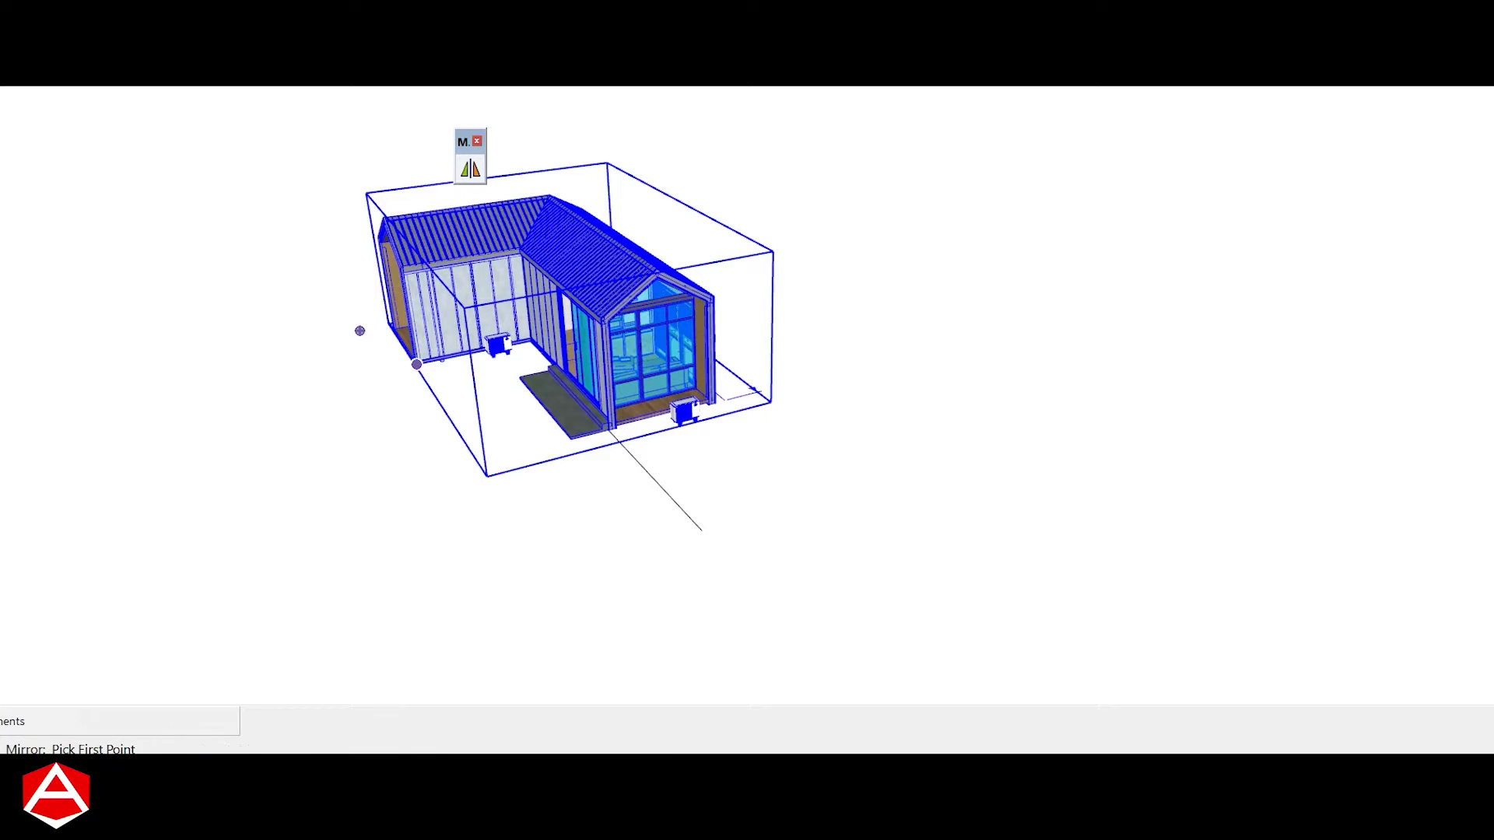
pyautogui.moveTo(513, 351); pyautogui.dragTo(700, 358, button='middle')
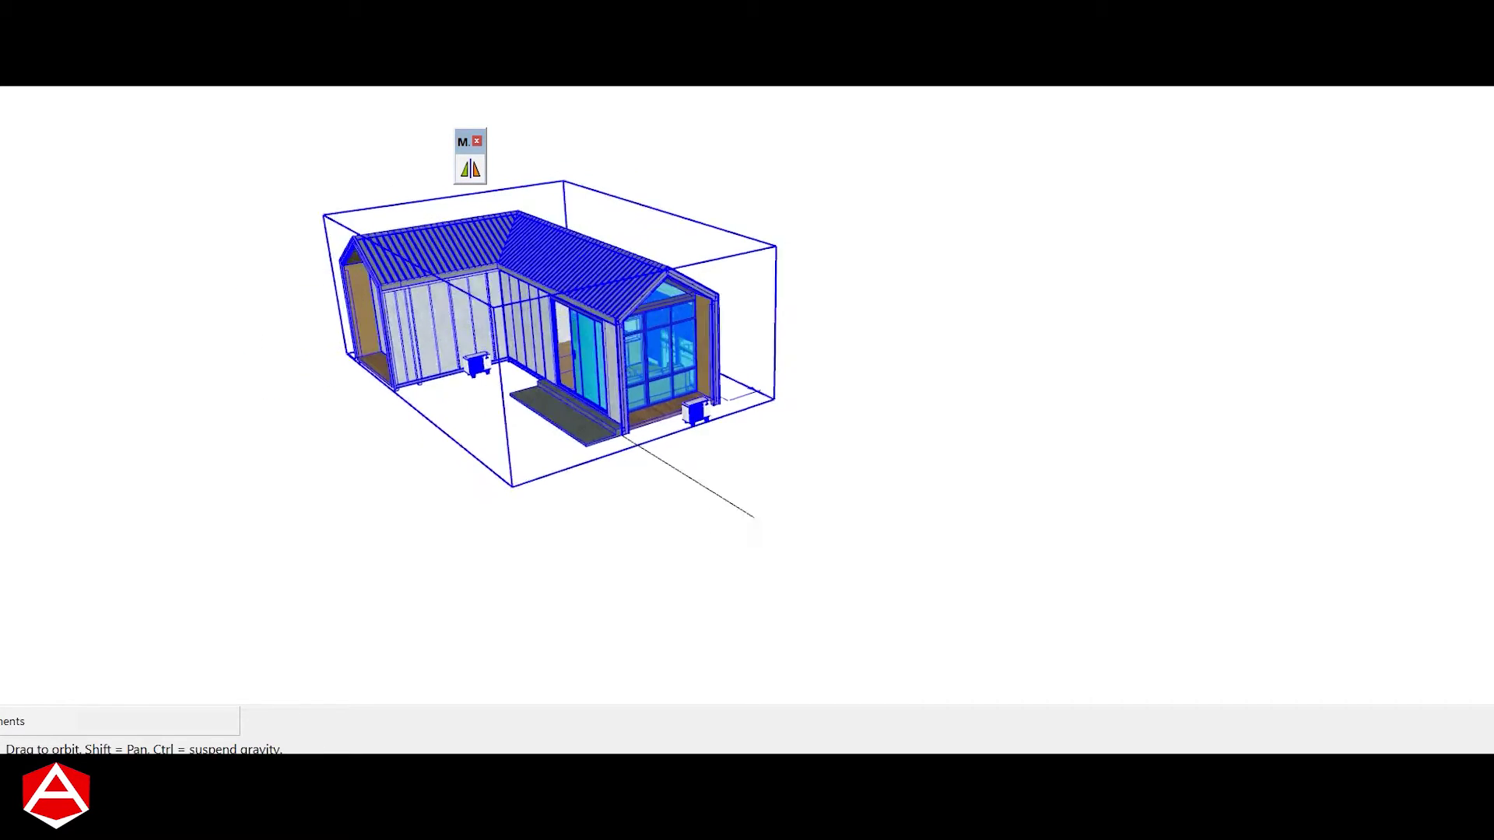
pyautogui.click(759, 585)
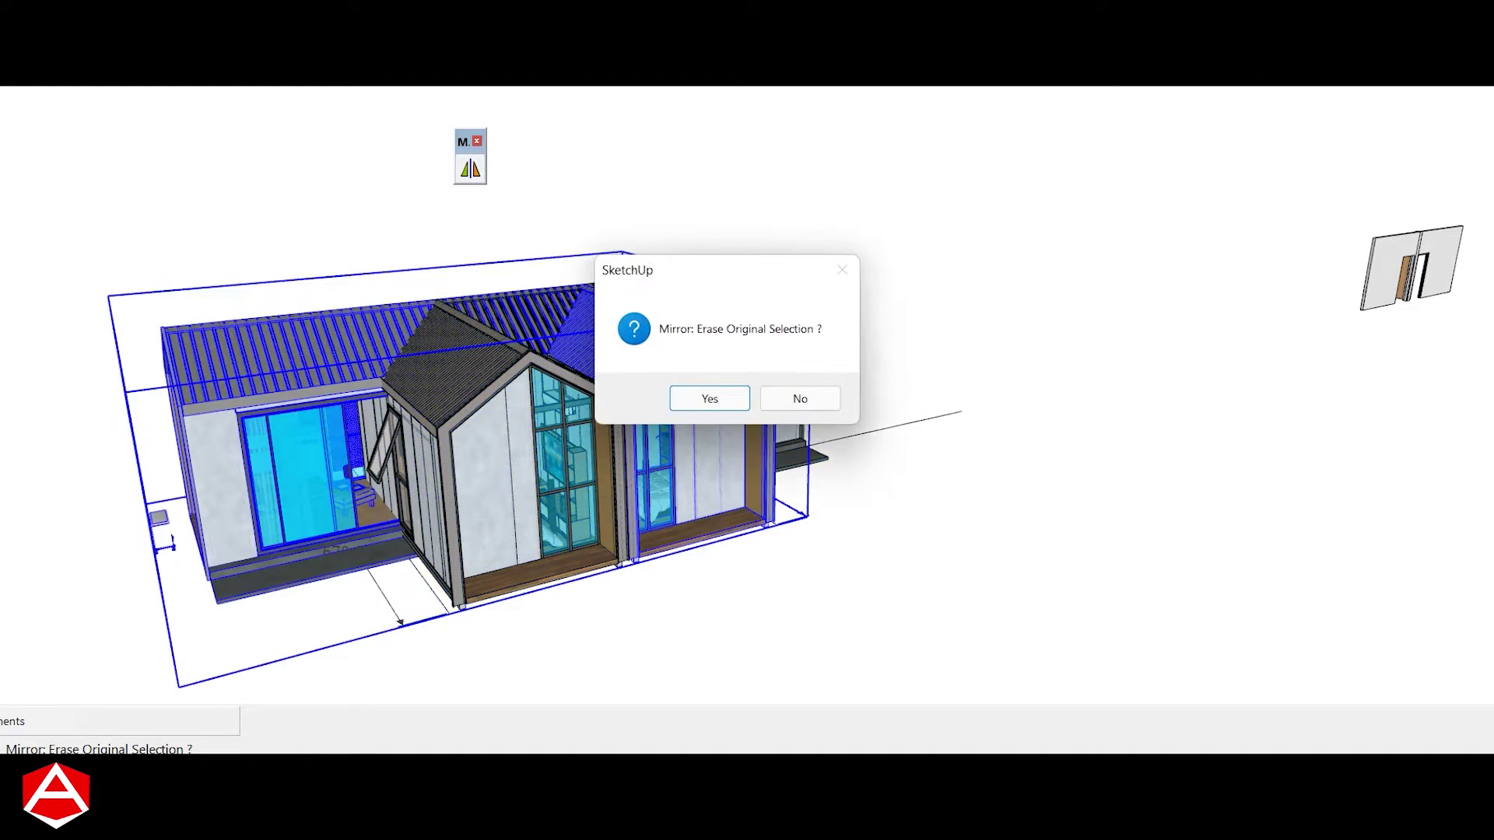
pyautogui.press('n')
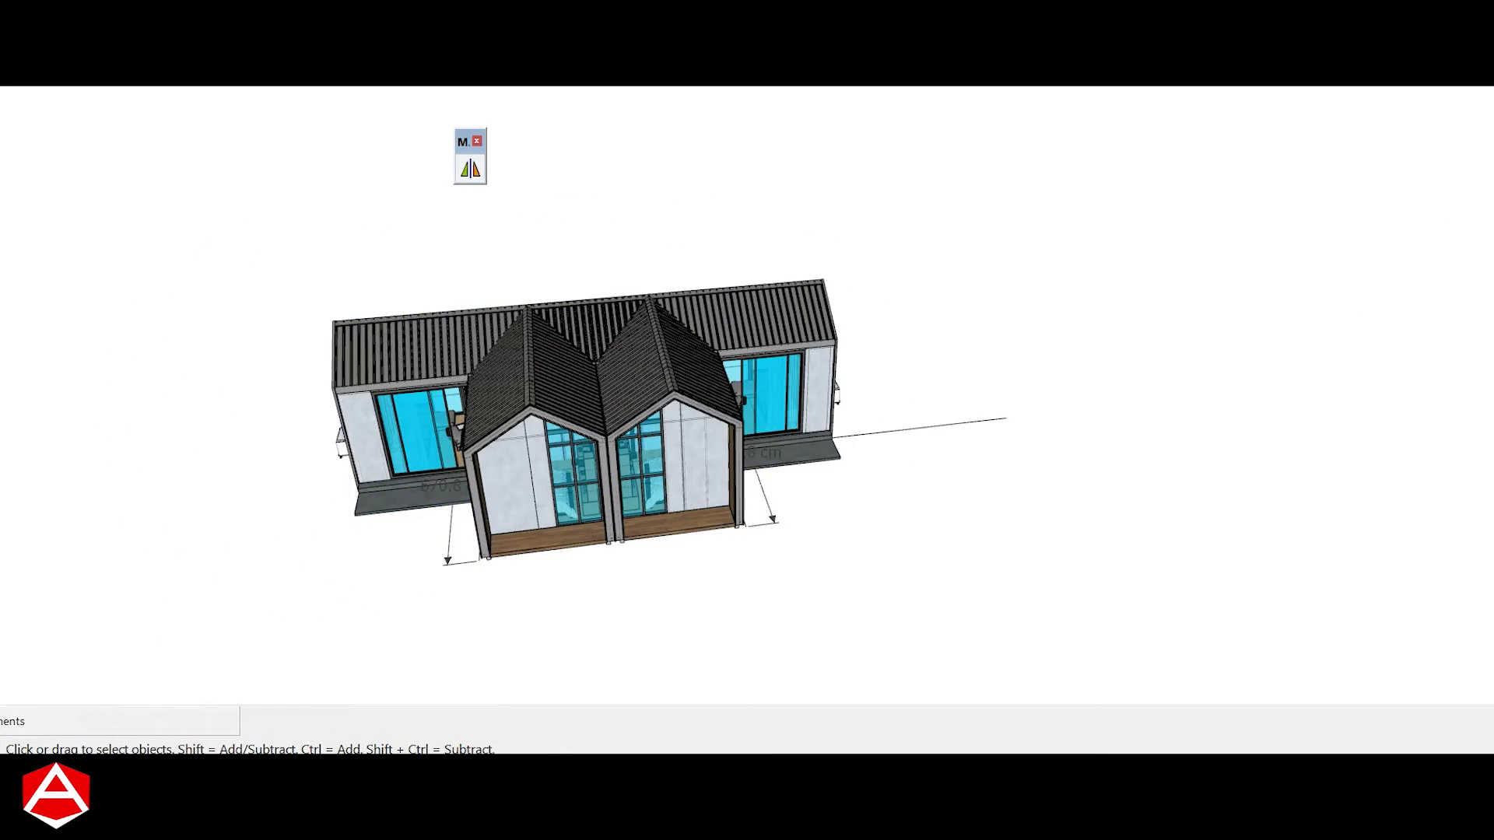
pyautogui.press('m')
pyautogui.click(816, 458)
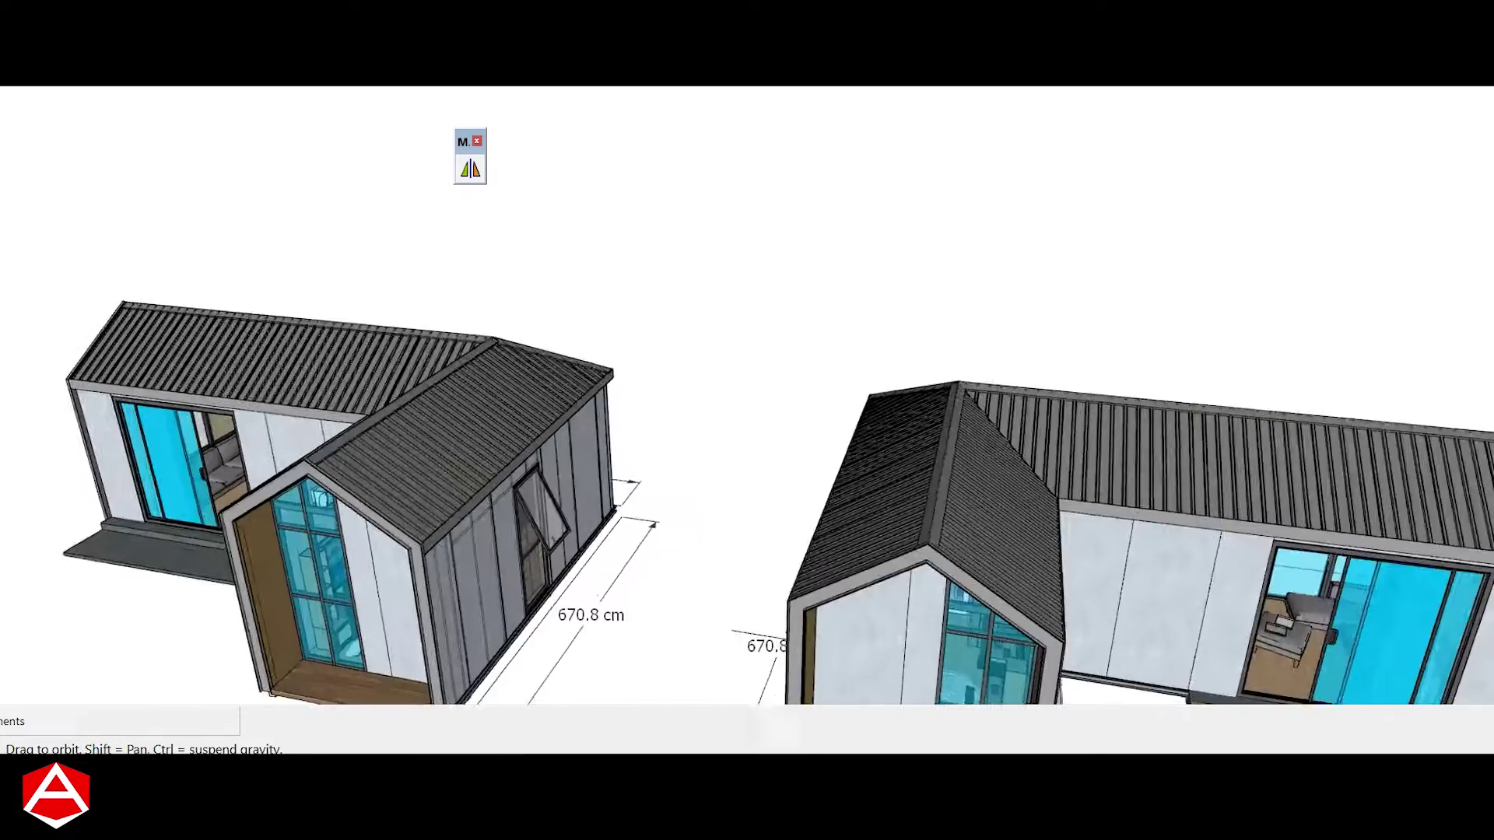
# Step: Mirror the right-hand house across a picked line, keeping the original
pyautogui.moveTo(1358, 424); pyautogui.dragTo(1478, 436, button='middle')
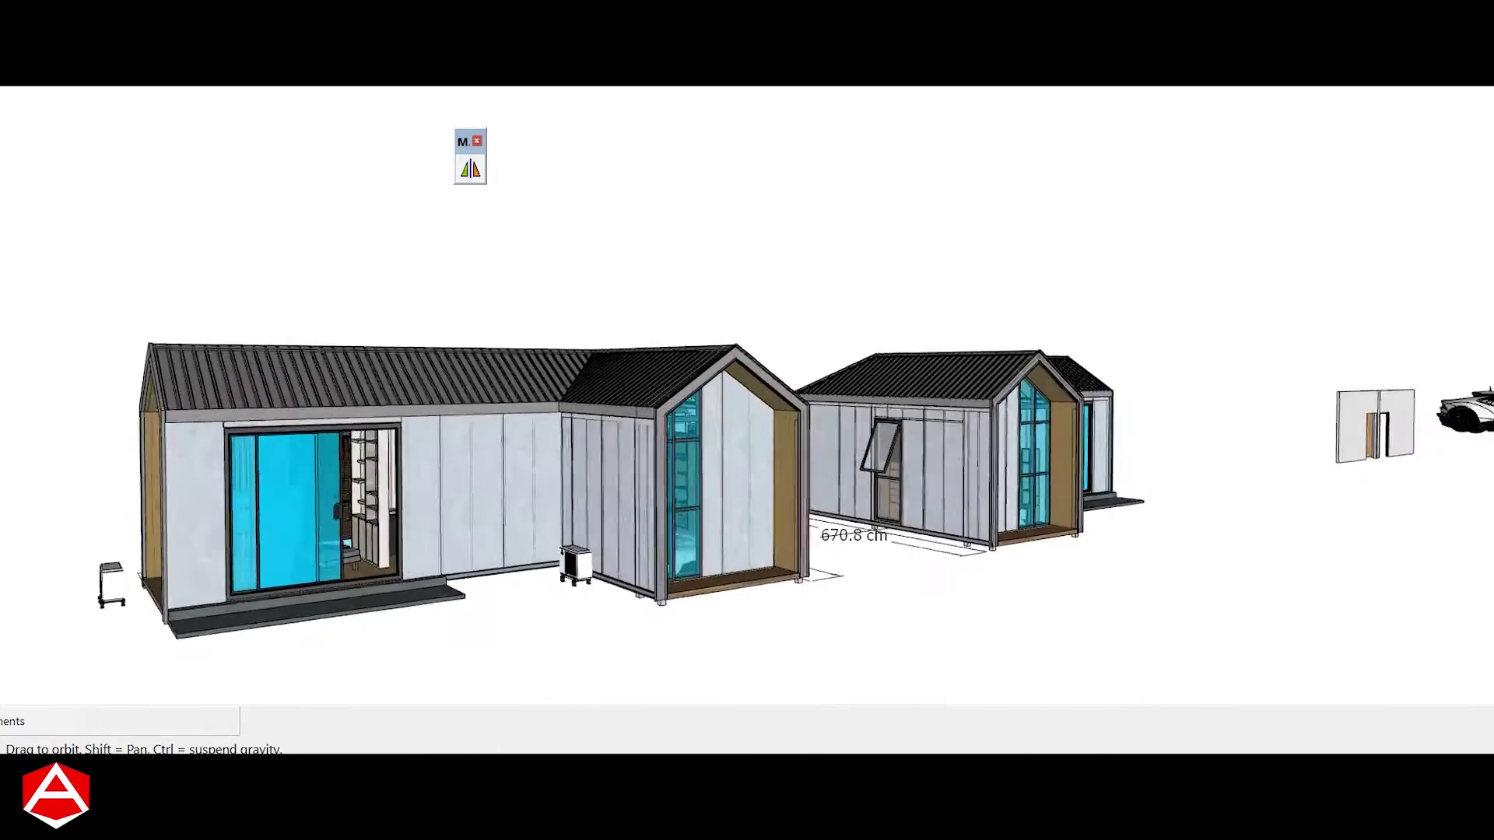
pyautogui.moveTo(856, 467); pyautogui.dragTo(747, 482, button='middle')
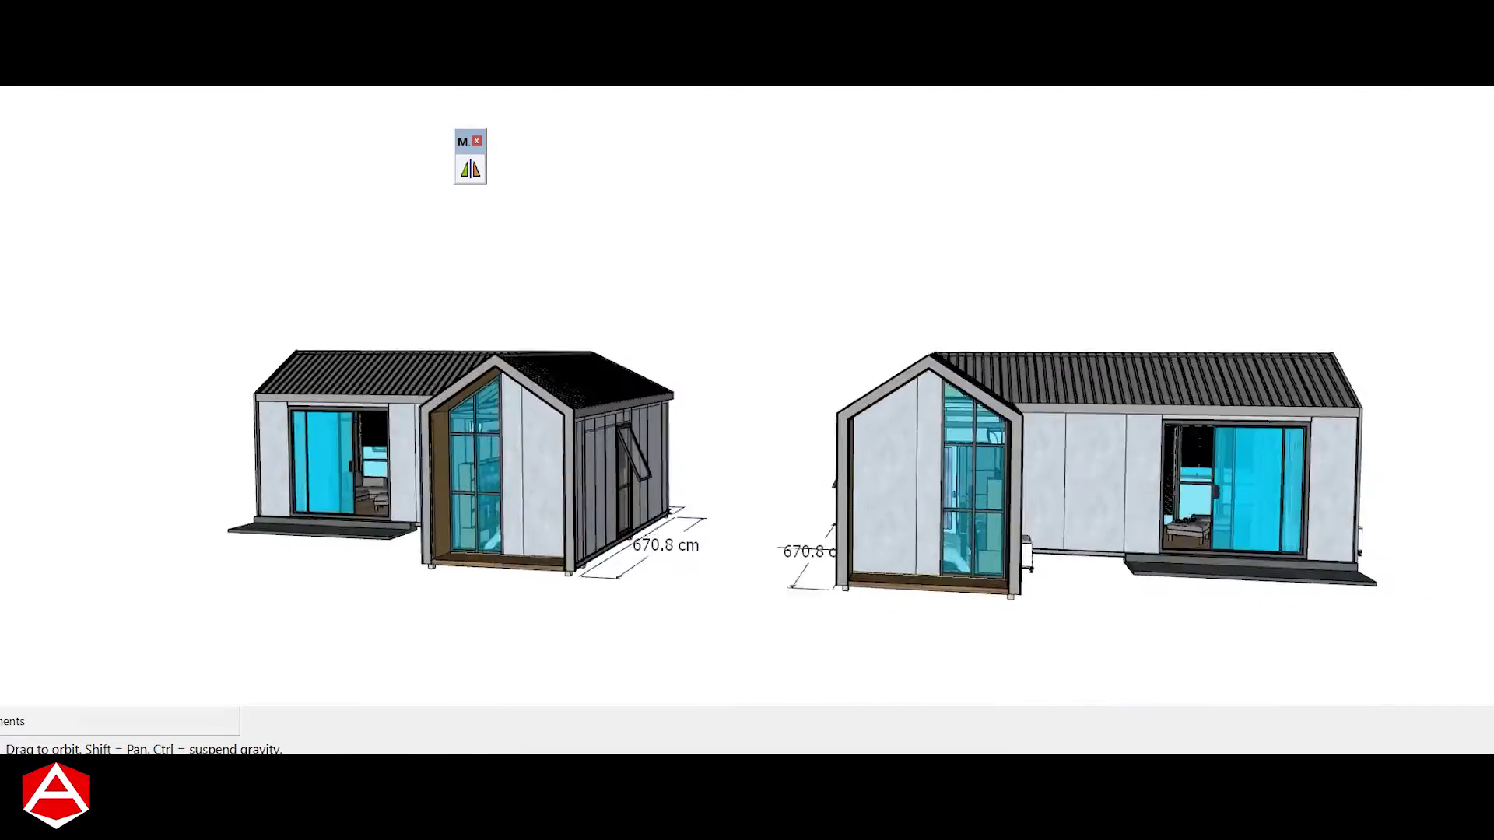
pyautogui.click(821, 556)
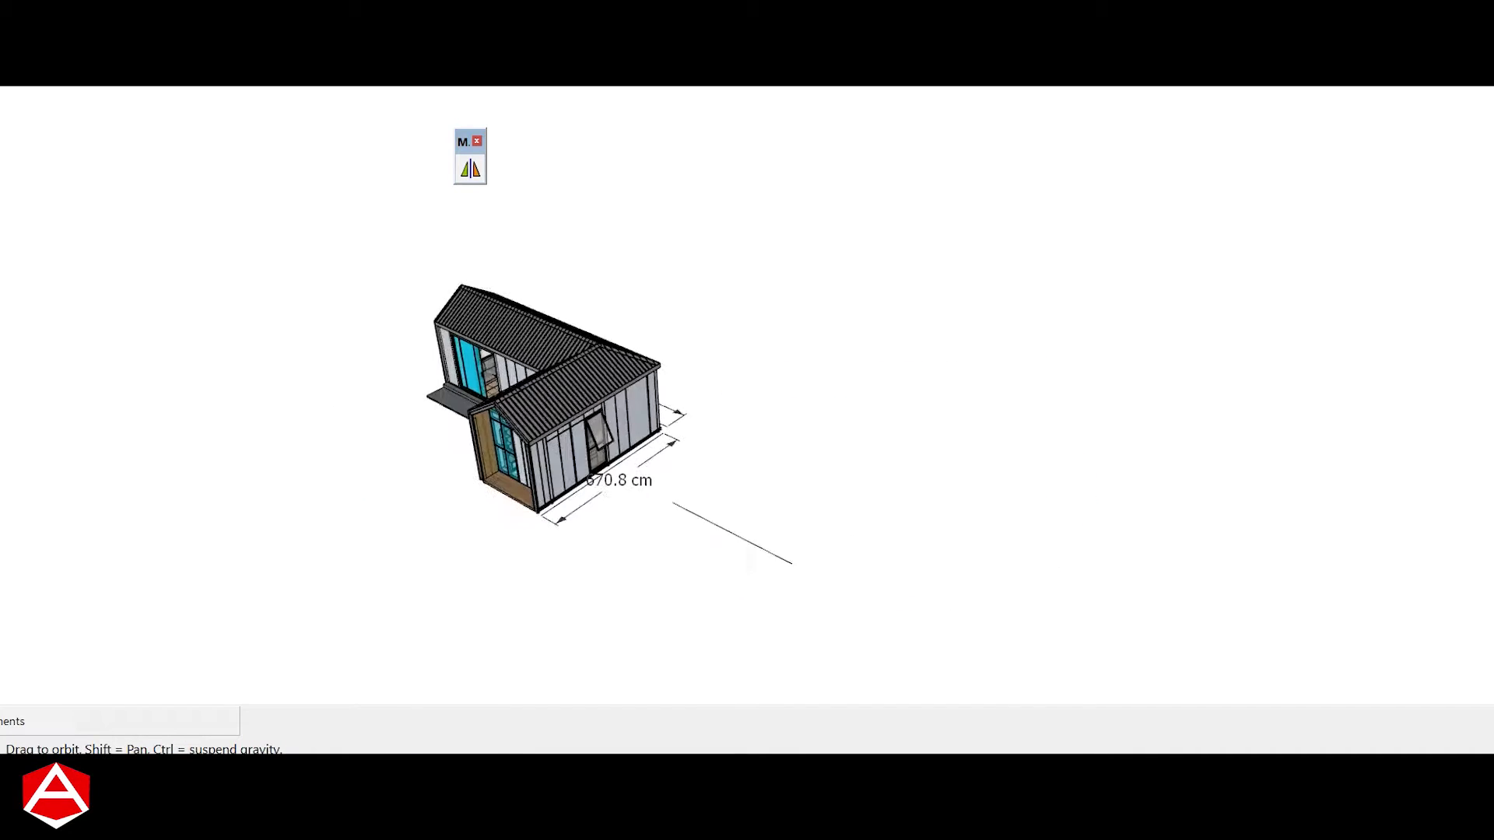
pyautogui.moveTo(701, 467); pyautogui.dragTo(778, 436, button='middle')
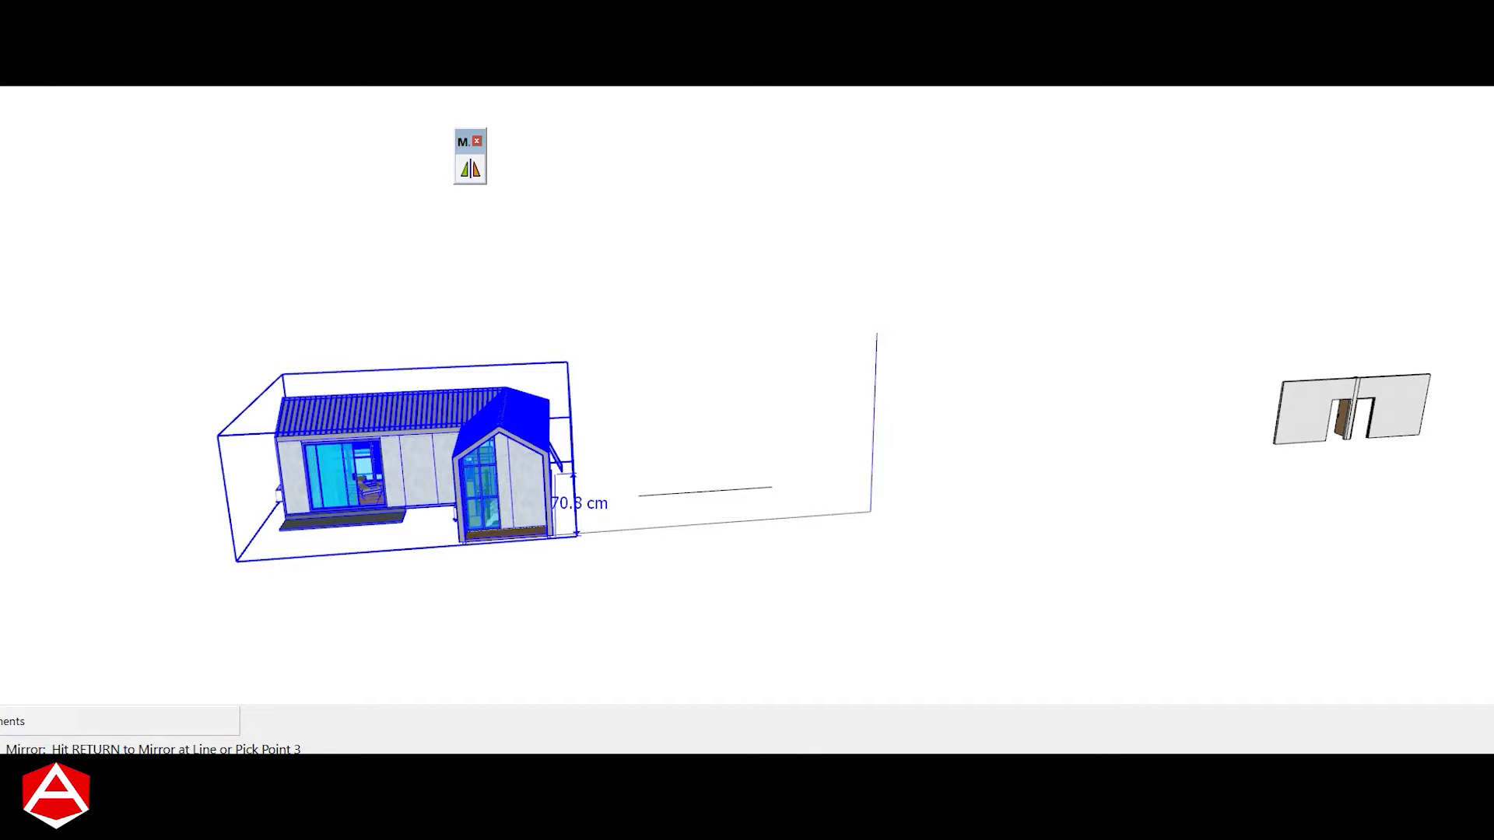
pyautogui.press('Return')
pyautogui.press('n')
# Step: Move the mirrored house left onto the original's end, forming a 977.4 cm layout
pyautogui.moveTo(747, 482); pyautogui.dragTo(747, 374, button='middle')
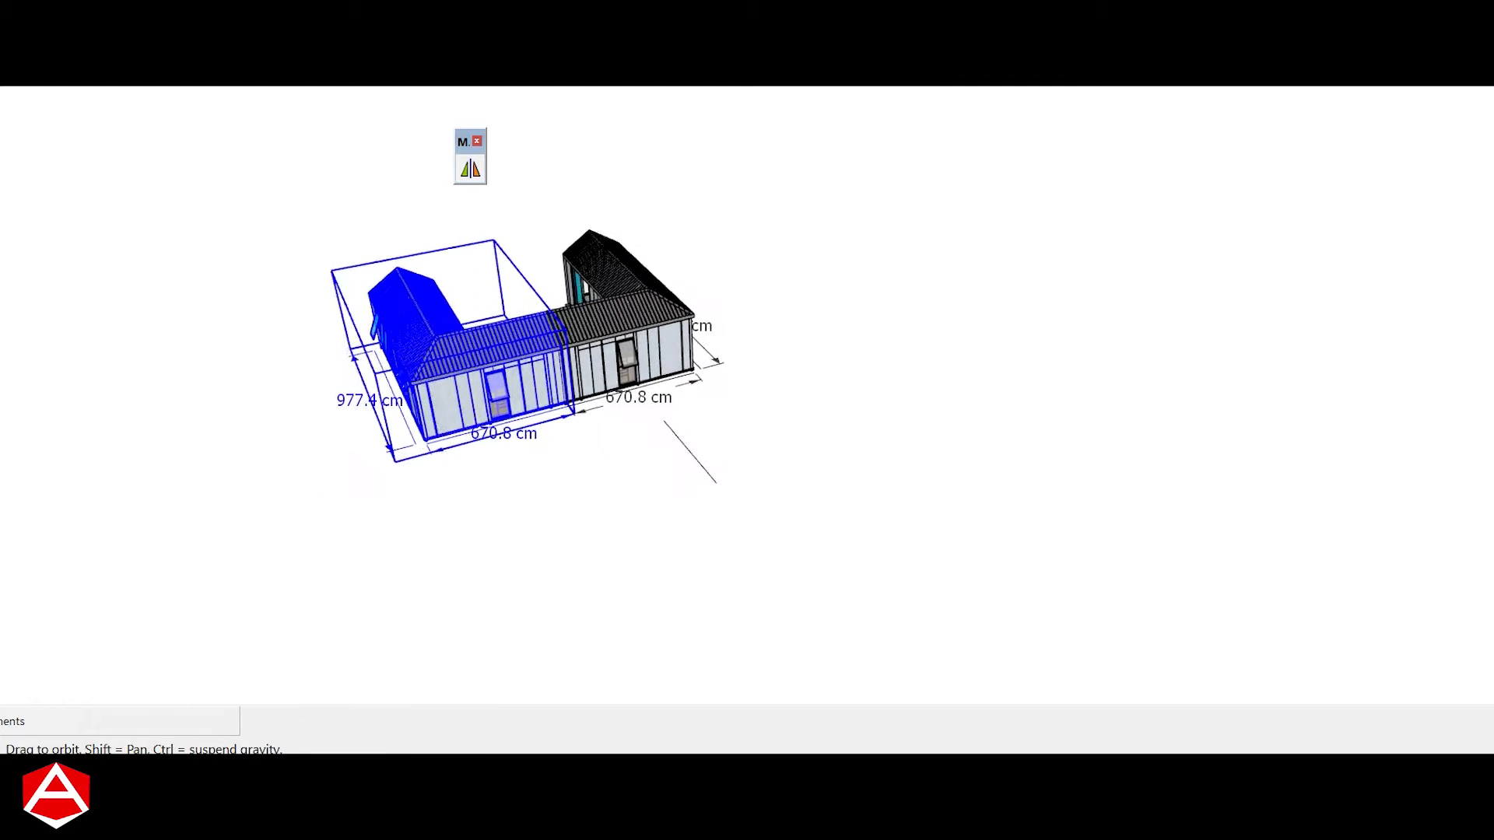
pyautogui.press('m')
pyautogui.click(534, 500)
pyautogui.moveTo(544, 498); pyautogui.dragTo(591, 591, button='middle')
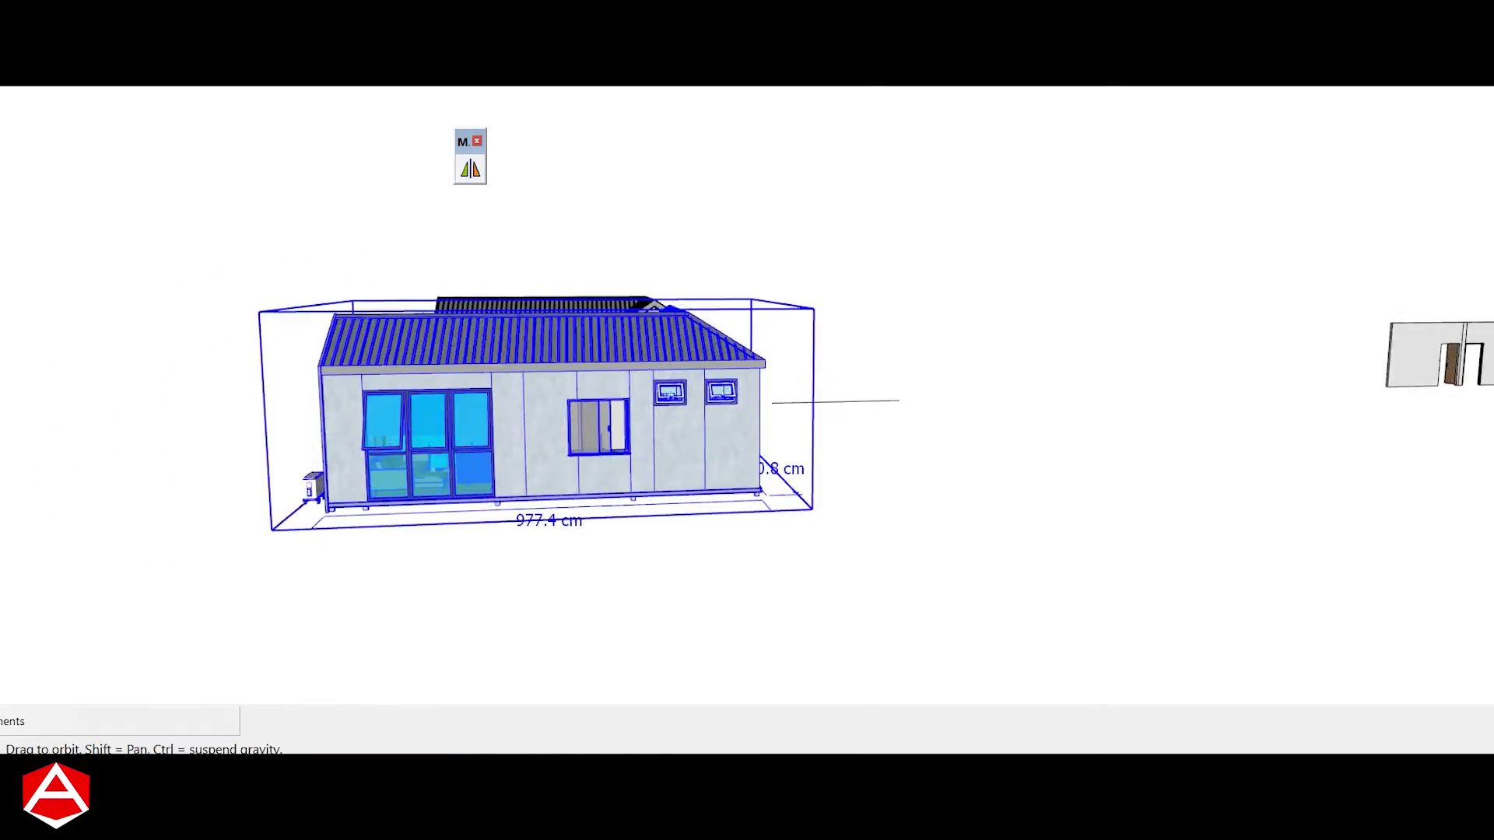
# Step: Mirror the door and frame across the picked points, keeping the original doorway beside it
pyautogui.moveTo(747, 467)
pyautogui.mouseDown(button='middle')
pyautogui.moveTo(825, 404)
pyautogui.moveTo(856, 343)
pyautogui.moveTo(762, 436)
pyautogui.moveTo(903, 435)
pyautogui.moveTo(700, 483)
pyautogui.moveTo(856, 390)
pyautogui.moveTo(670, 420)
pyautogui.moveTo(747, 482)
pyautogui.moveTo(824, 436)
pyautogui.moveTo(747, 467)
pyautogui.moveTo(856, 451)
pyautogui.mouseUp(button='middle')
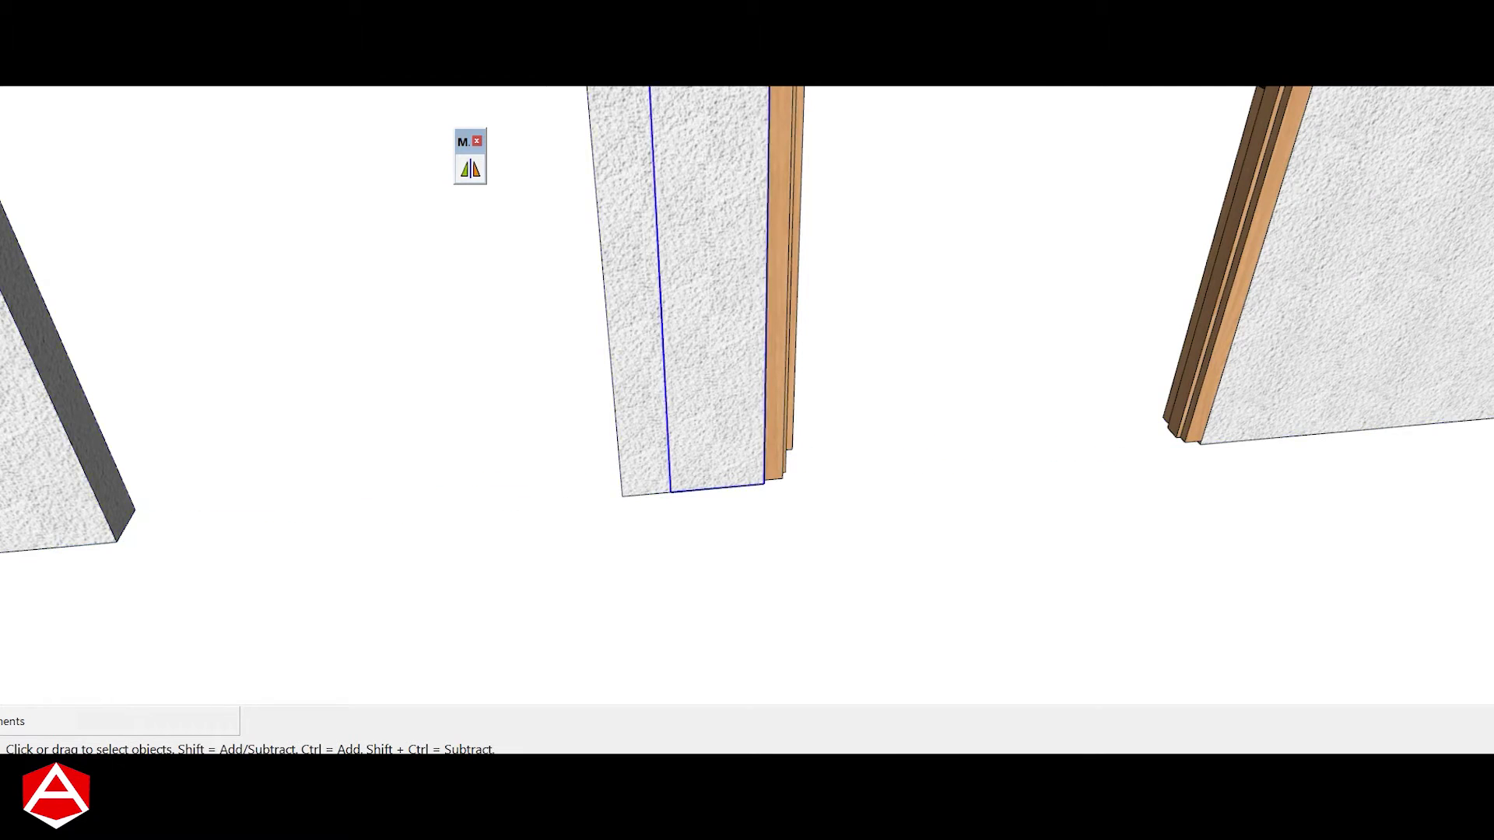
pyautogui.moveTo(747, 389); pyautogui.dragTo(825, 358, button='middle')
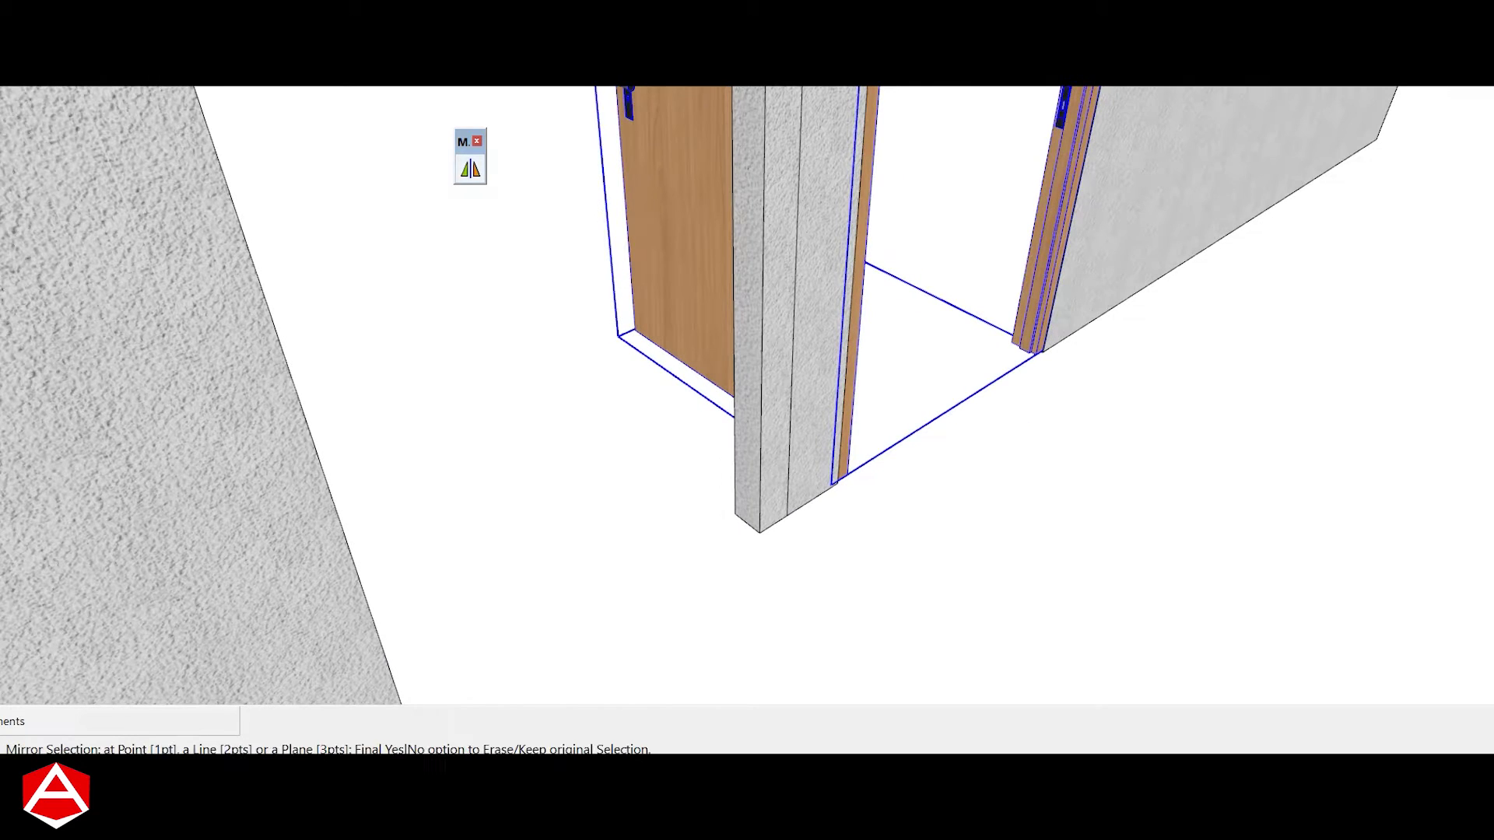
pyautogui.moveTo(837, 483); pyautogui.dragTo(836, 463, button='middle')
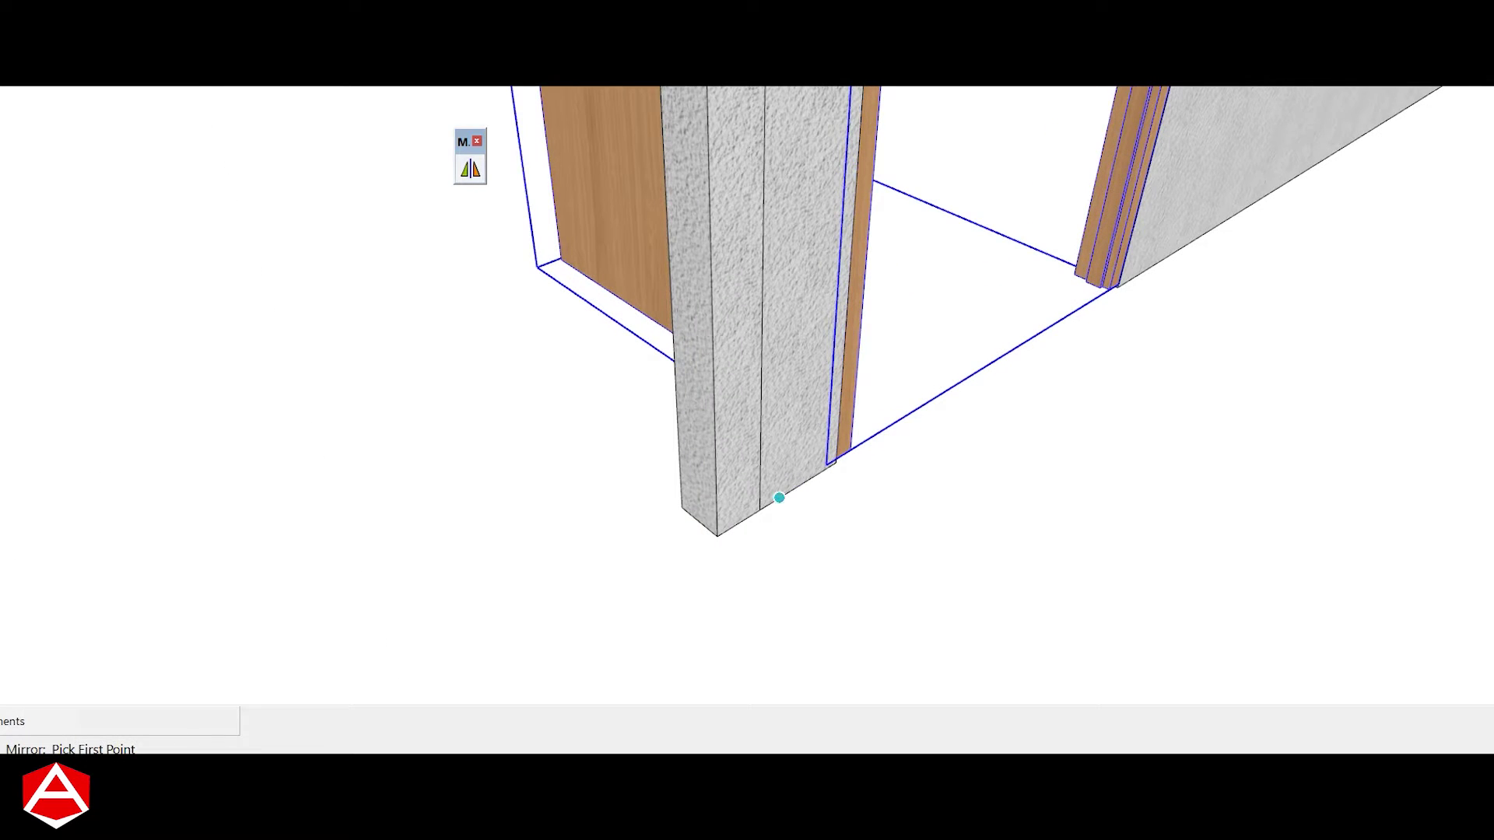
pyautogui.press('Return')
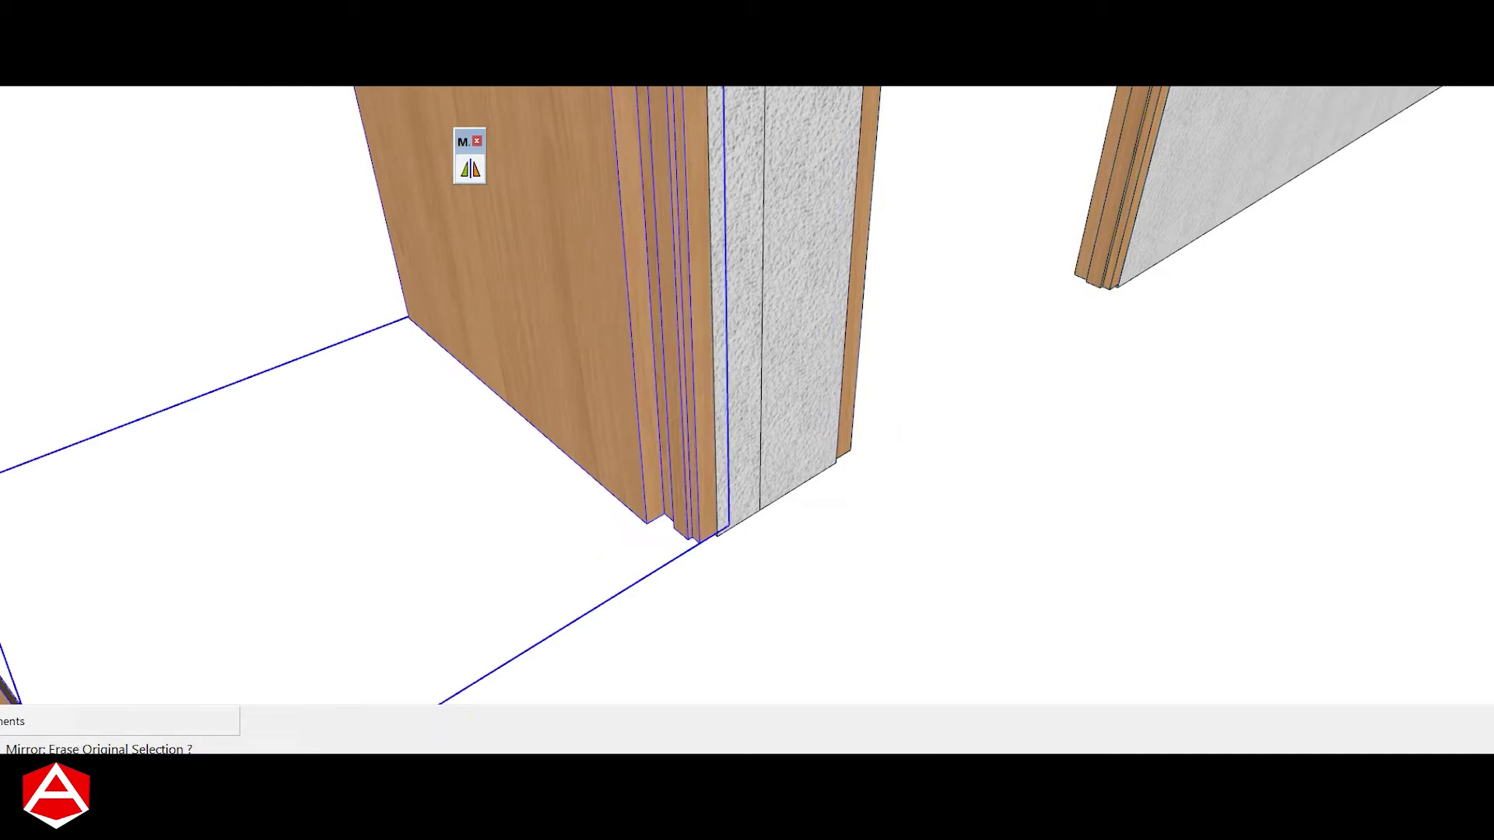
pyautogui.click(704, 397)
pyautogui.moveTo(747, 389)
pyautogui.mouseDown(button='middle')
pyautogui.moveTo(778, 373)
pyautogui.moveTo(700, 389)
pyautogui.moveTo(685, 204)
pyautogui.mouseUp(button='middle')
# Step: Rotate the mirrored door leaf about its bottom hinge corner until it sits shut in its frame
pyautogui.click(684, 203)
pyautogui.press('Return')
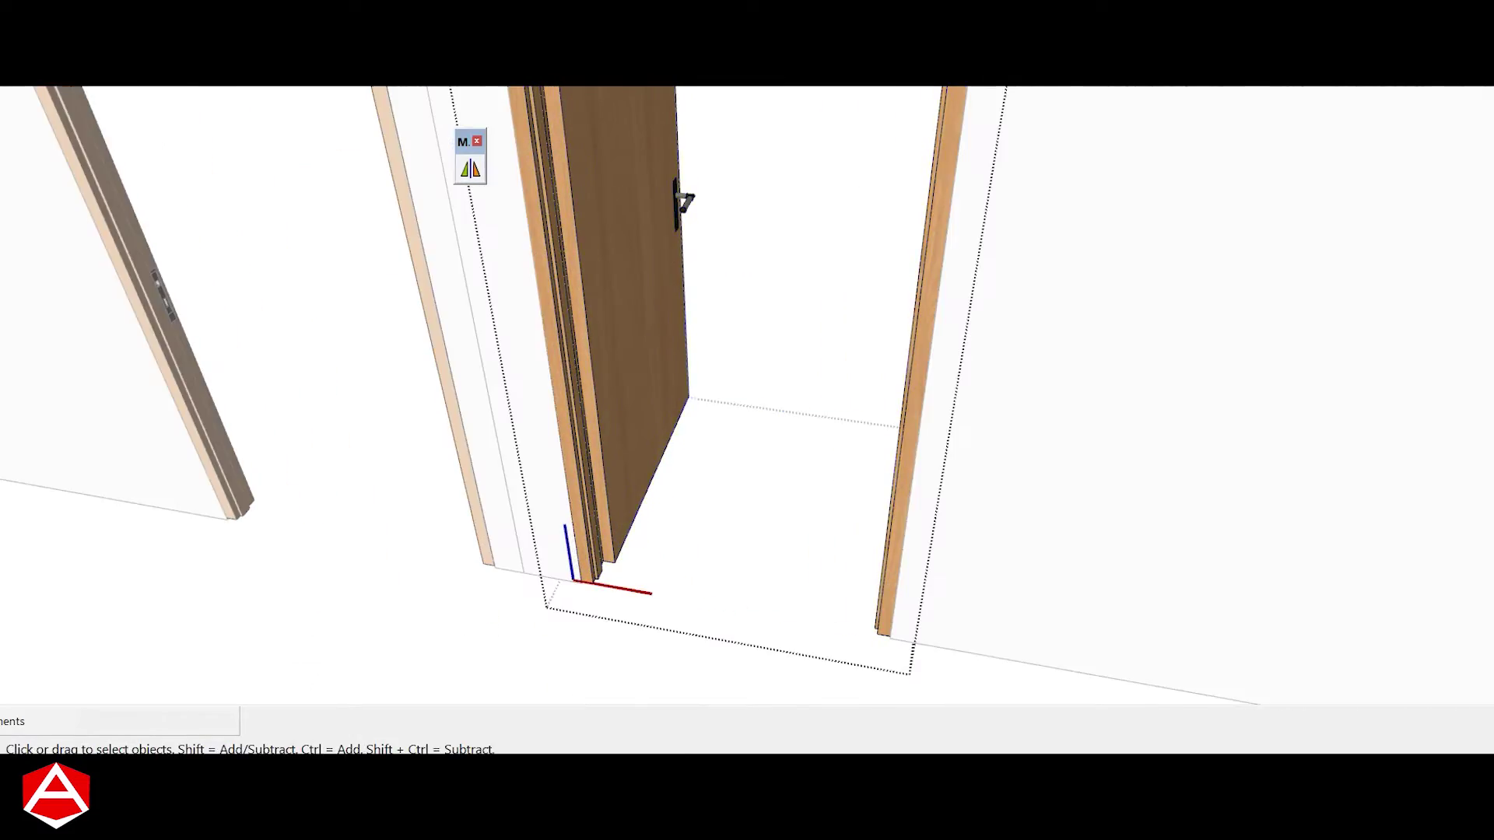
pyautogui.moveTo(748, 389)
pyautogui.mouseDown(button='middle')
pyautogui.moveTo(700, 389)
pyautogui.moveTo(856, 374)
pyautogui.moveTo(732, 389)
pyautogui.mouseUp(button='middle')
pyautogui.scroll(3, 748, 390)
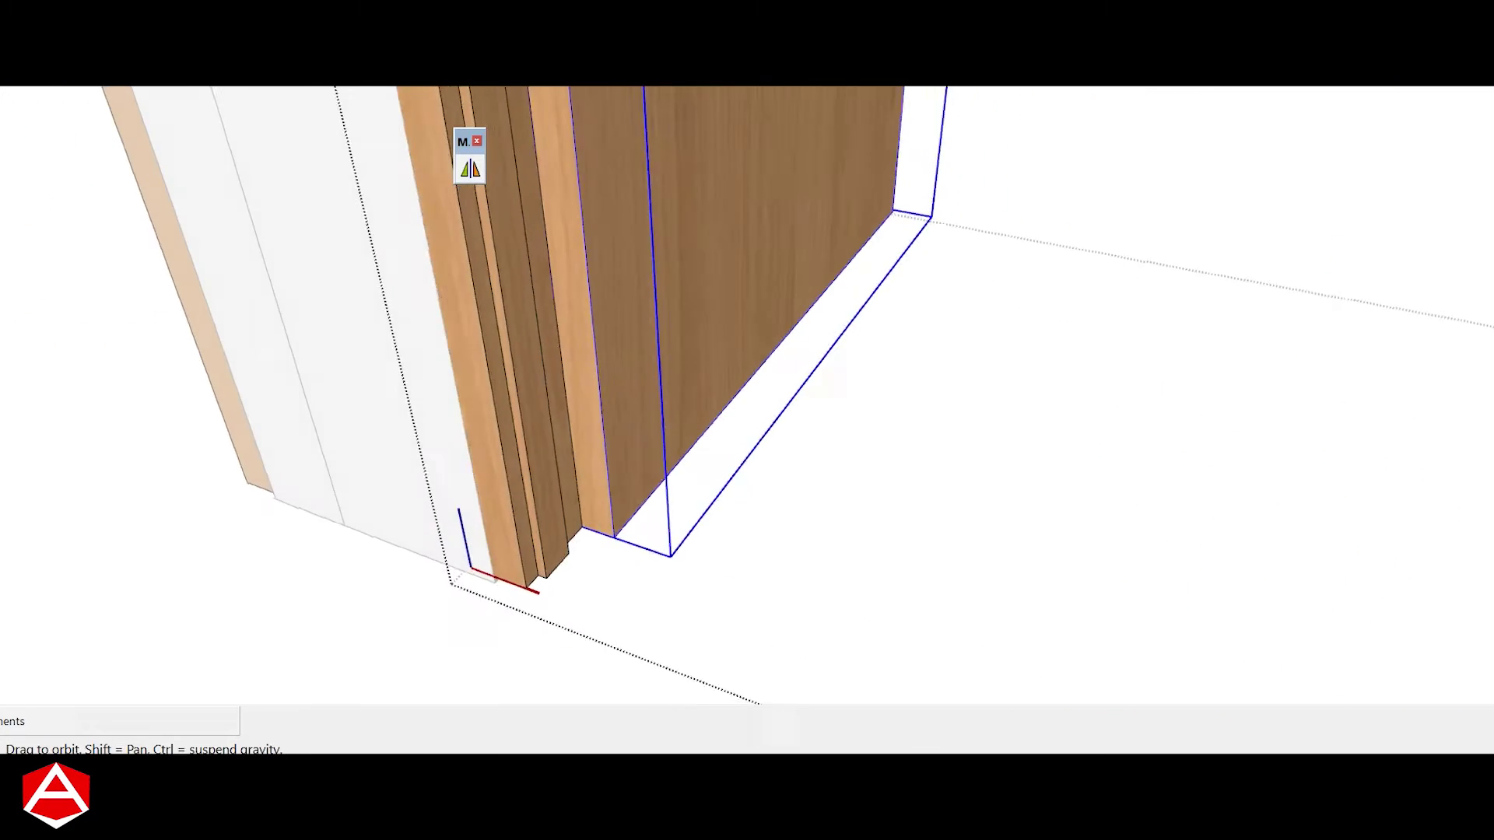
pyautogui.scroll(3, 701, 466)
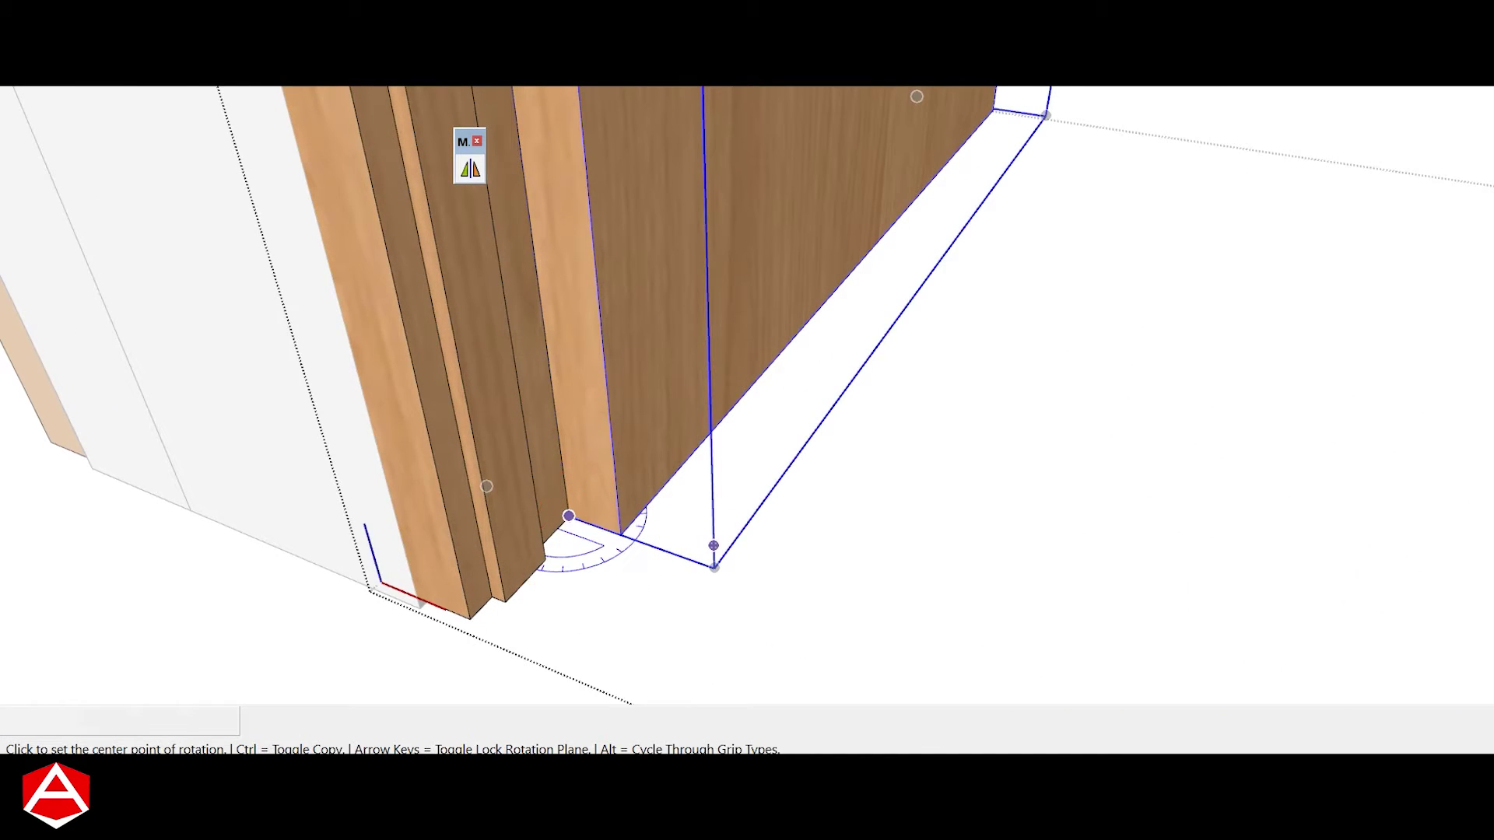
pyautogui.click(569, 516)
pyautogui.scroll(-5, 569, 516)
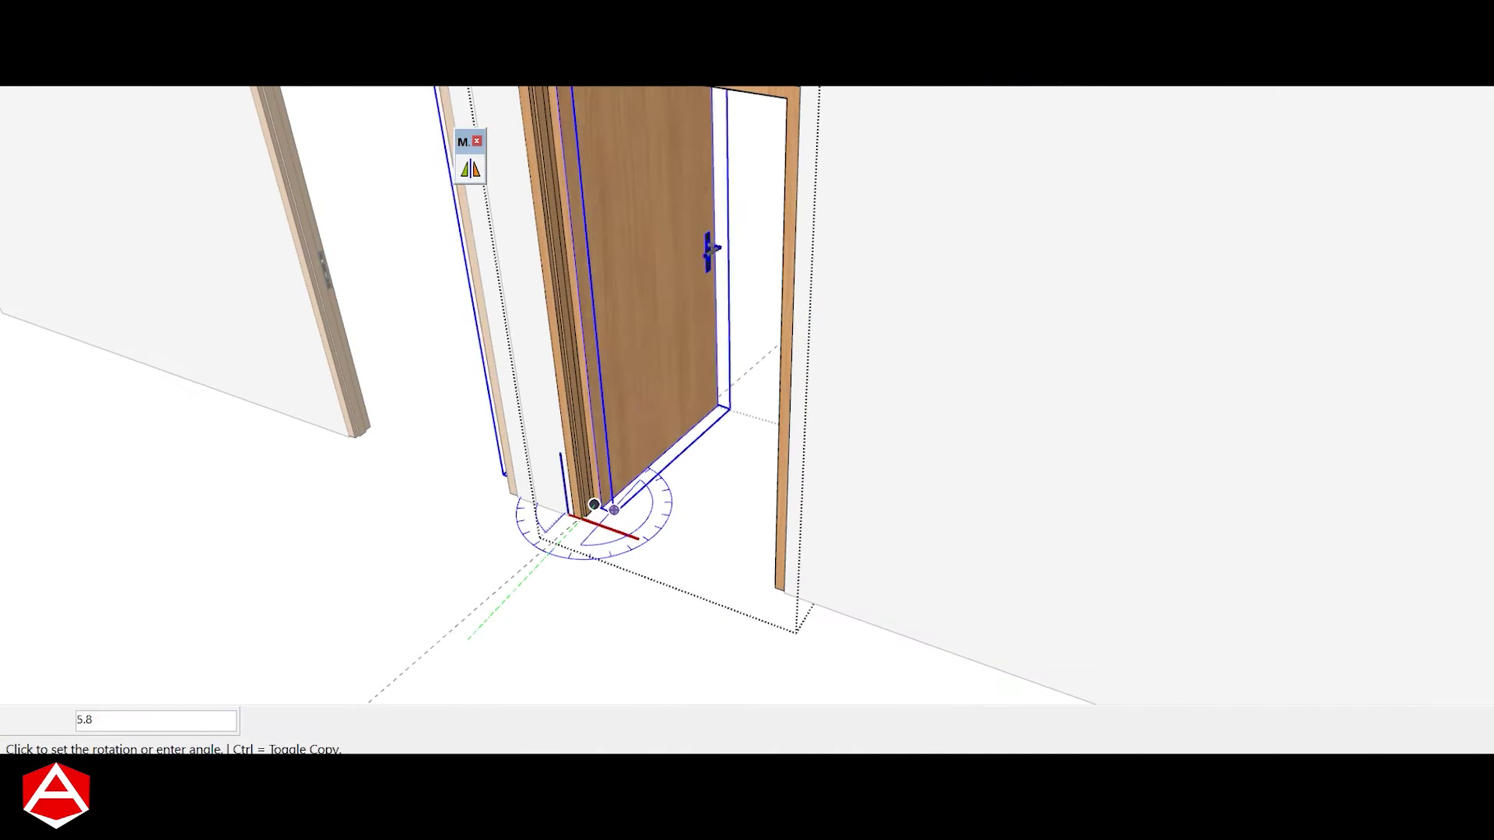
pyautogui.scroll(-3, 593, 505)
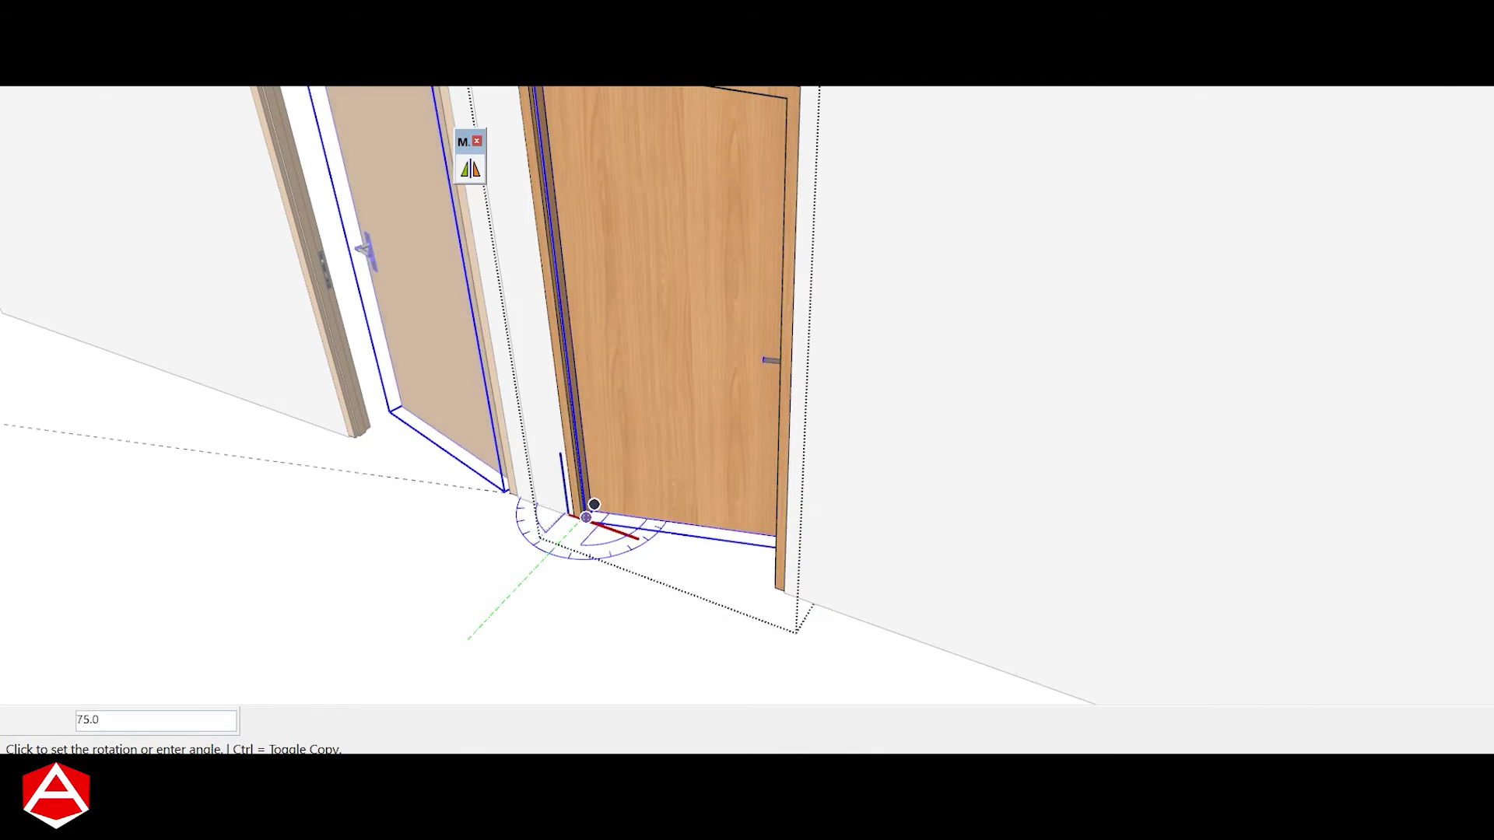
pyautogui.click(587, 507)
pyautogui.press('space')
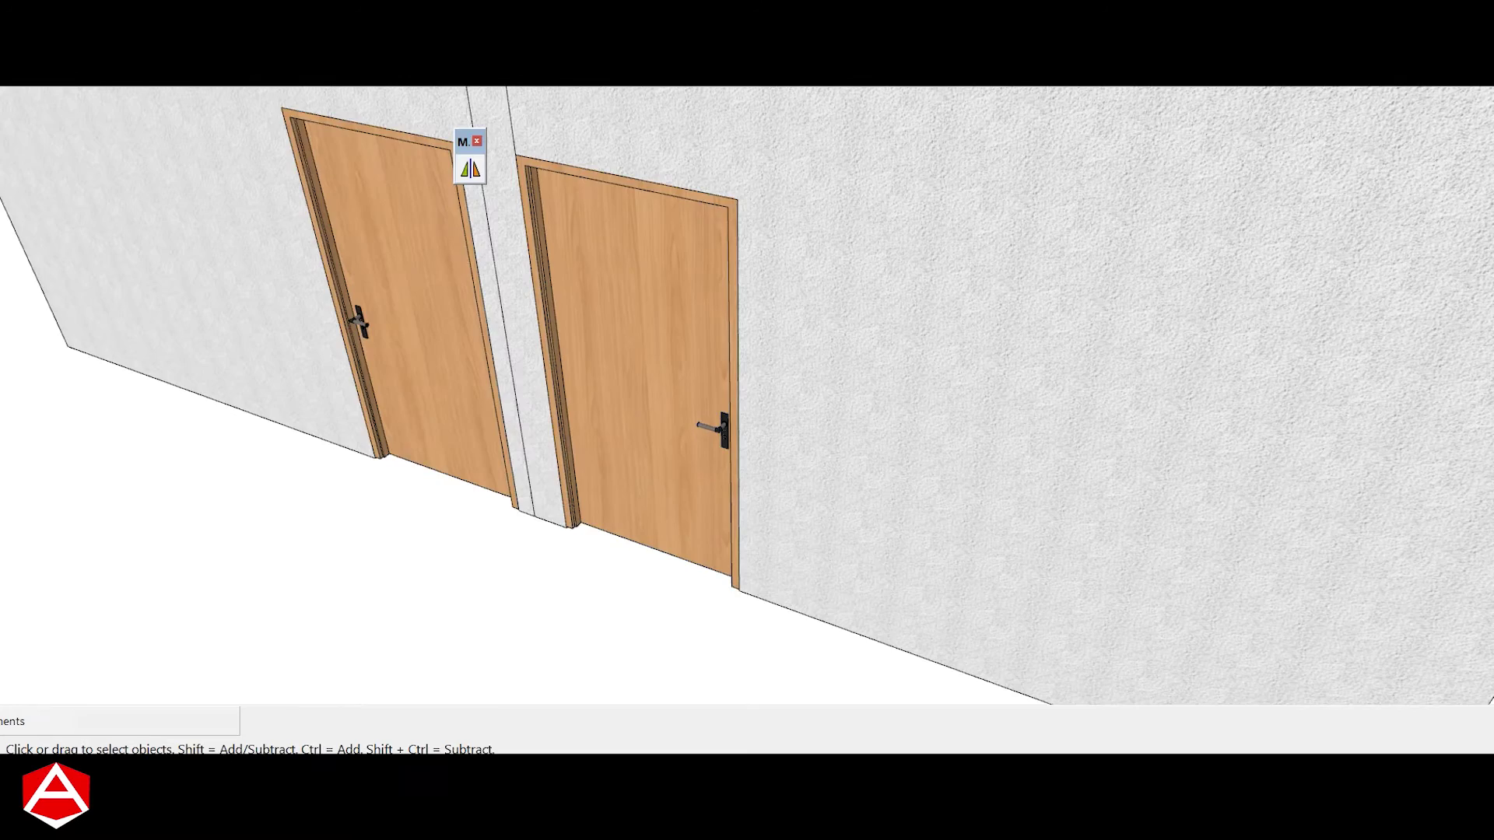
# Step: View both doors from the front and open the right door component for editing
pyautogui.moveTo(747, 389); pyautogui.dragTo(872, 366, button='middle')
pyautogui.scroll(3, 747, 389)
pyautogui.moveTo(747, 389); pyautogui.dragTo(751, 401, button='middle')
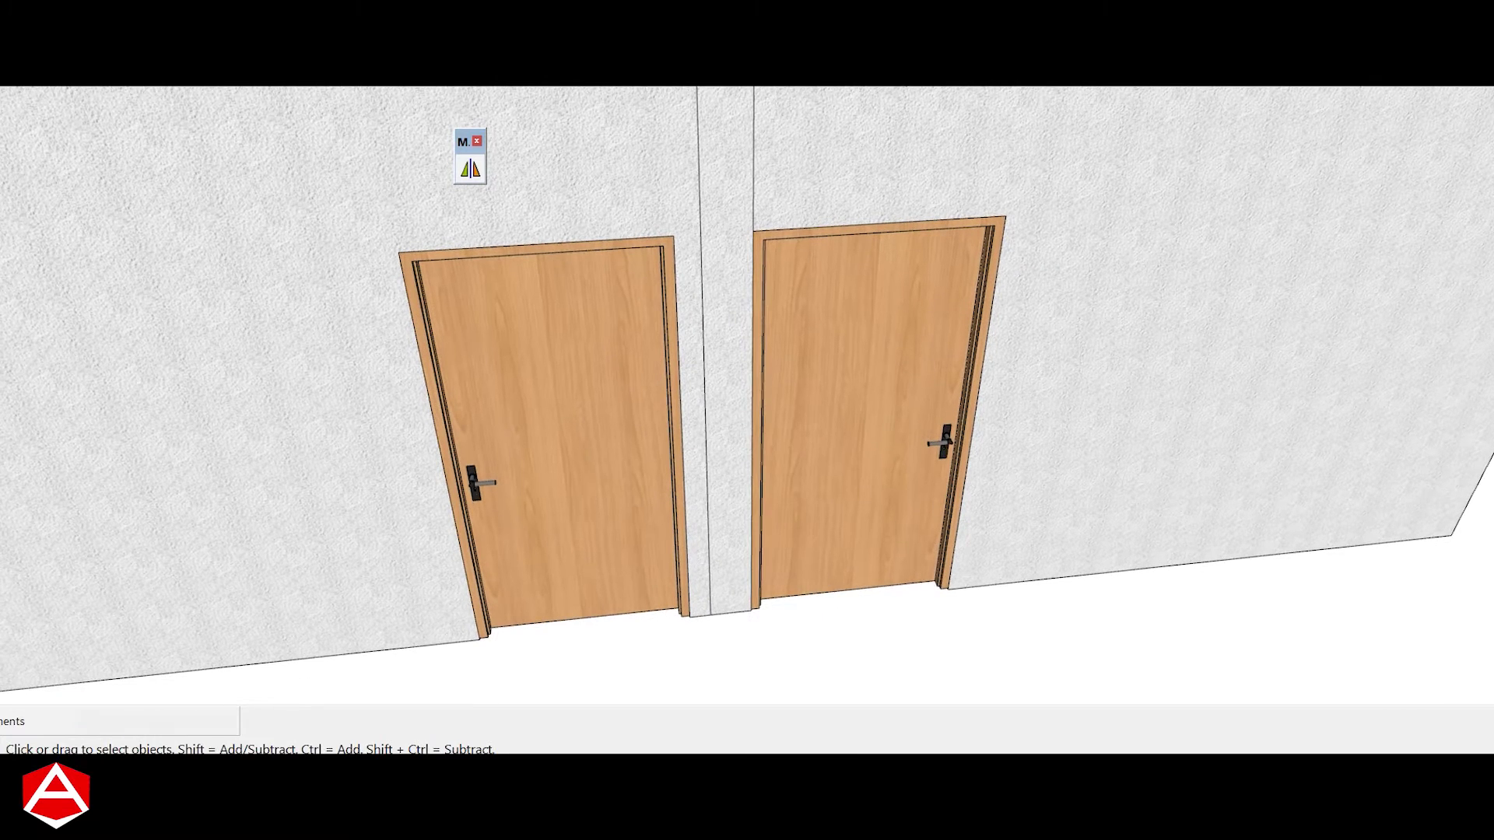
pyautogui.doubleClick(856, 389)
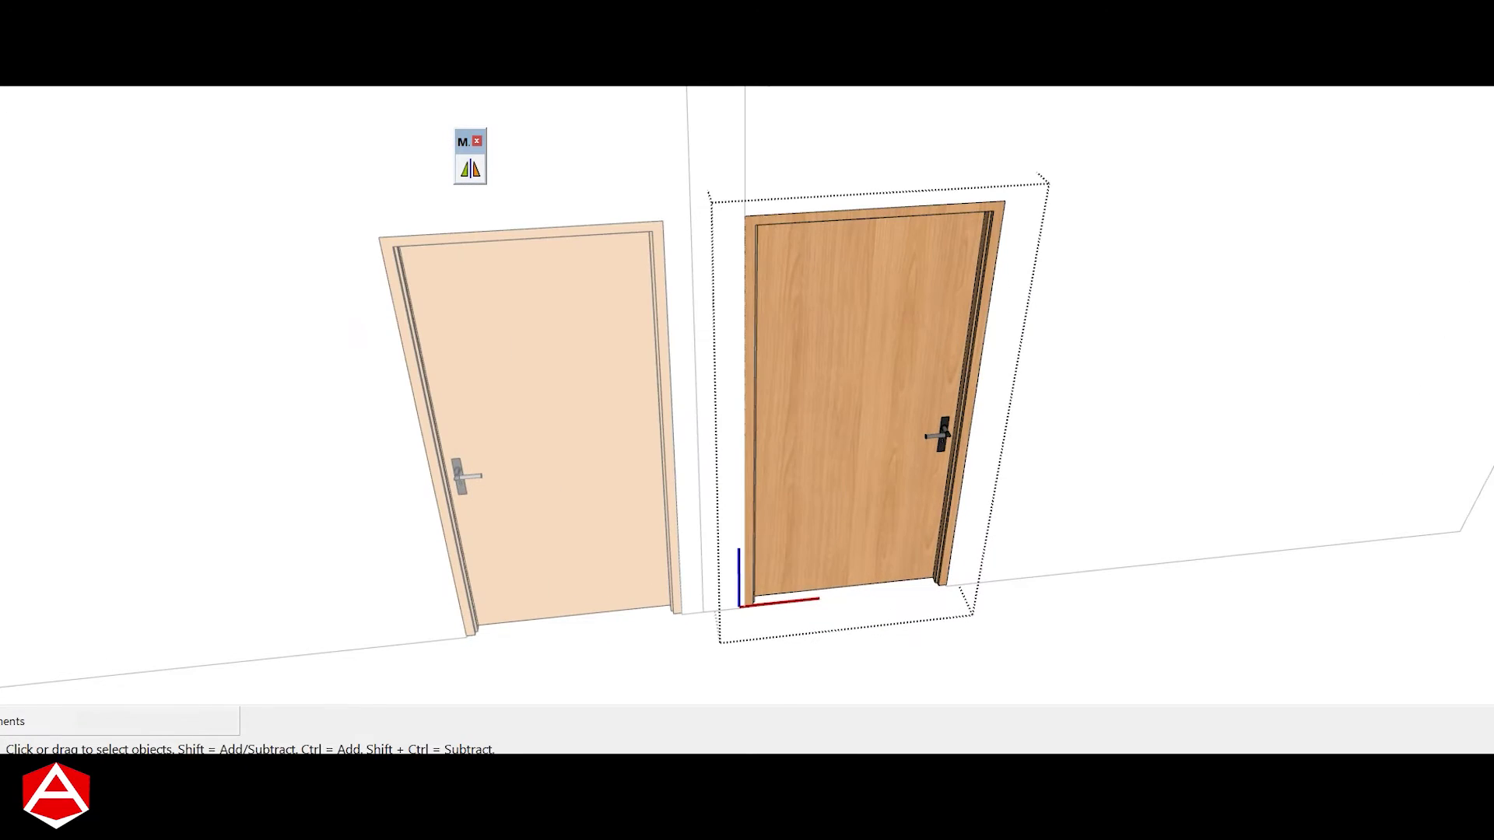
pyautogui.scroll(-3, 747, 389)
# Step: Mirror the white Lamborghini into a copy, keeping the original
pyautogui.moveTo(747, 389)
pyautogui.mouseDown(button='middle')
pyautogui.moveTo(856, 335)
pyautogui.moveTo(825, 381)
pyautogui.moveTo(871, 373)
pyautogui.moveTo(700, 420)
pyautogui.moveTo(684, 467)
pyautogui.moveTo(747, 327)
pyautogui.mouseUp(button='middle')
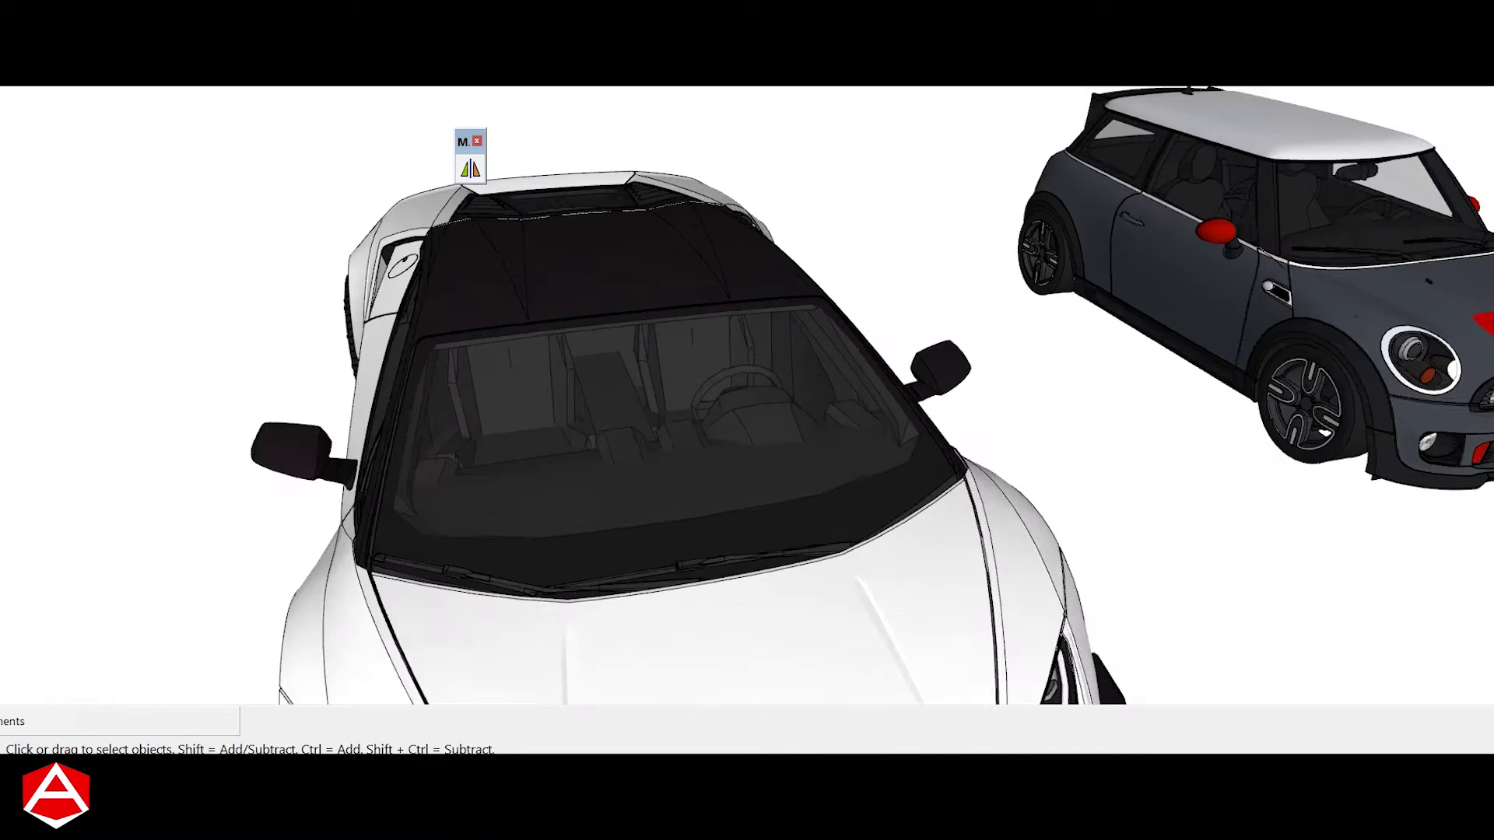
pyautogui.scroll(3, 643, 450)
pyautogui.scroll(2, 643, 450)
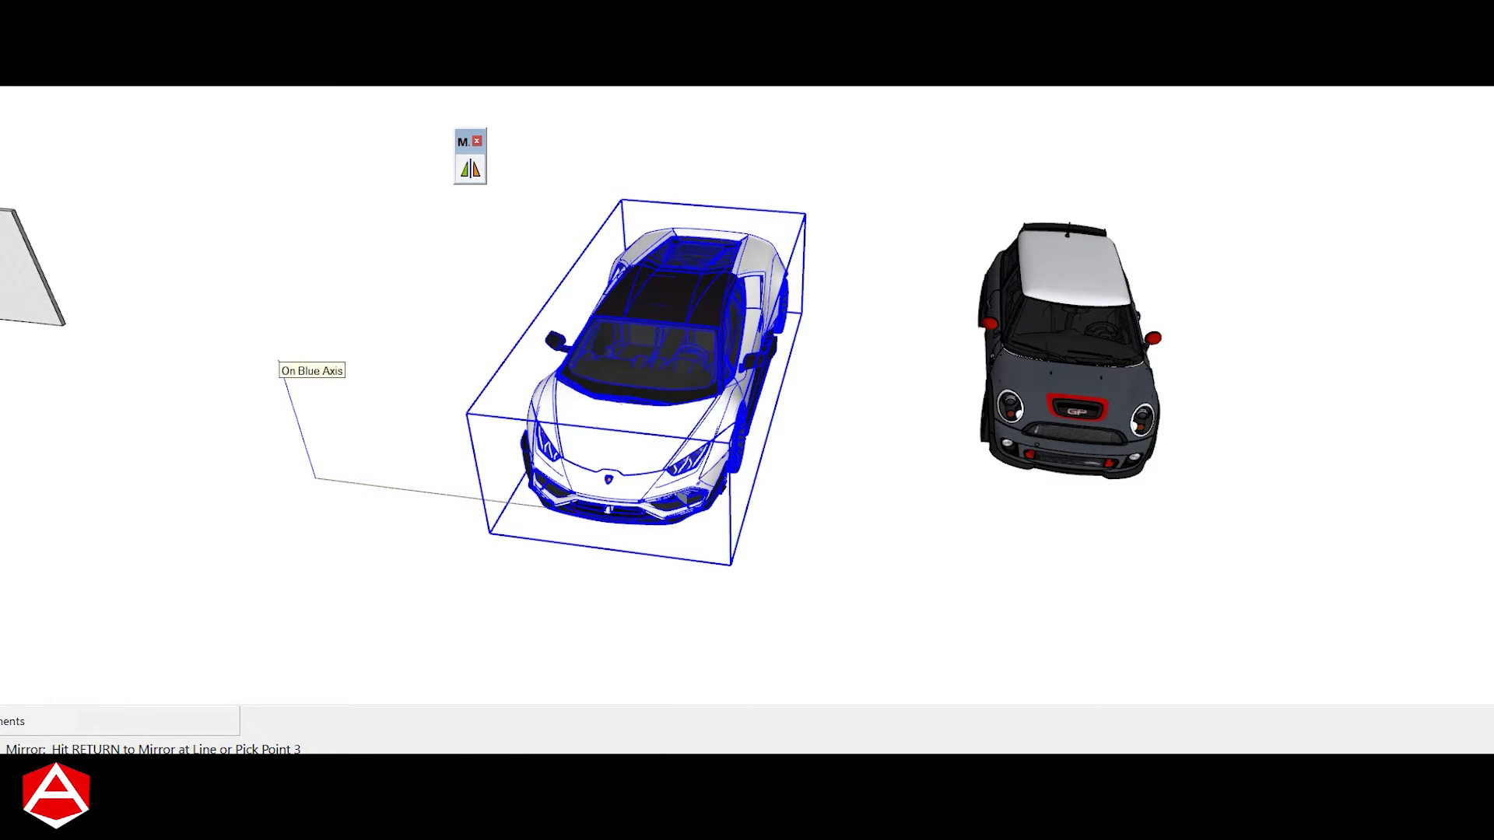
pyautogui.click(279, 363)
pyautogui.press('Return')
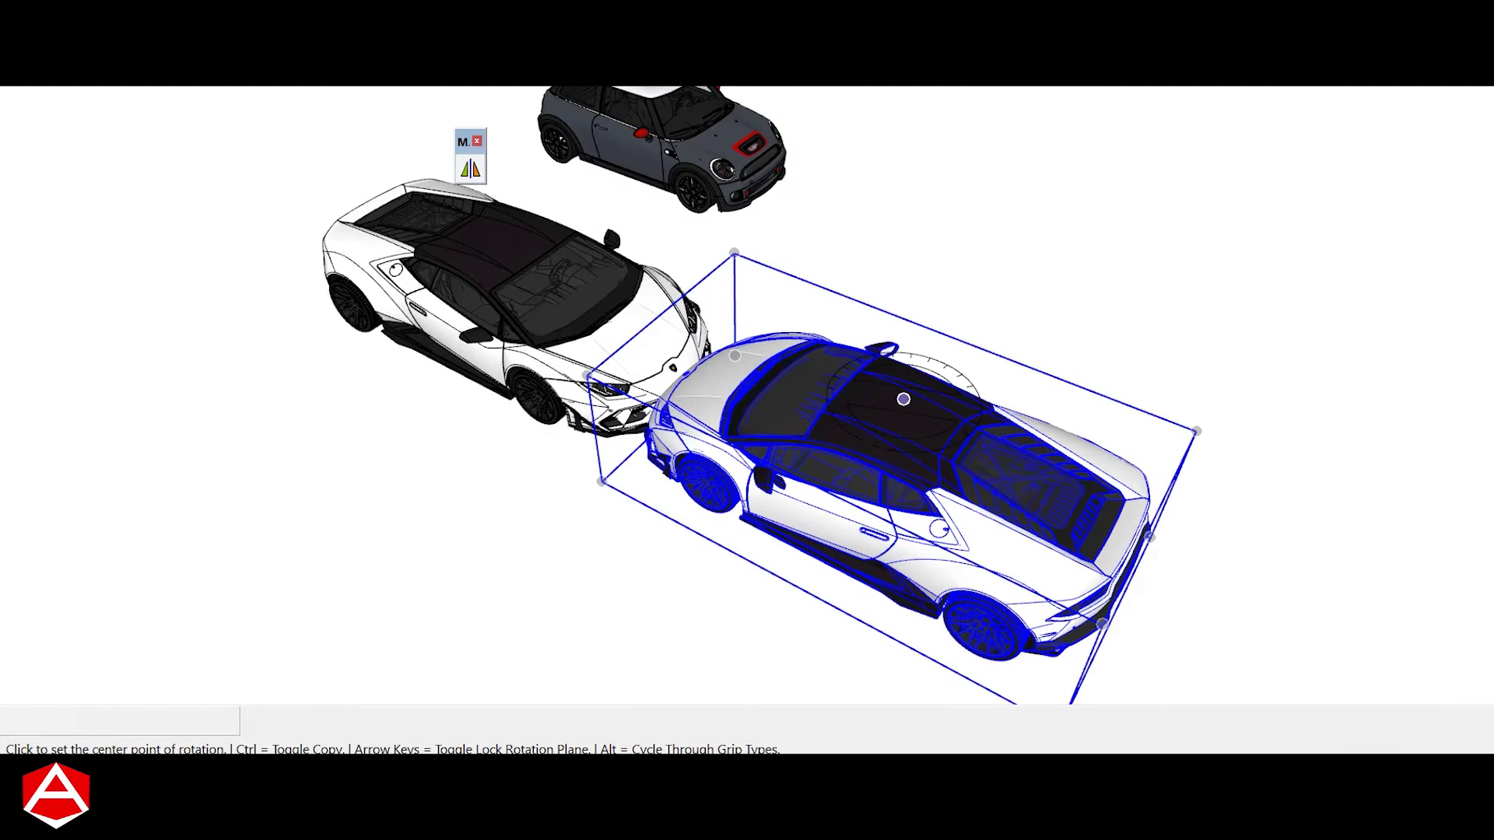
# Step: Rotate the Lamborghini copy 180°
pyautogui.click(1139, 505)
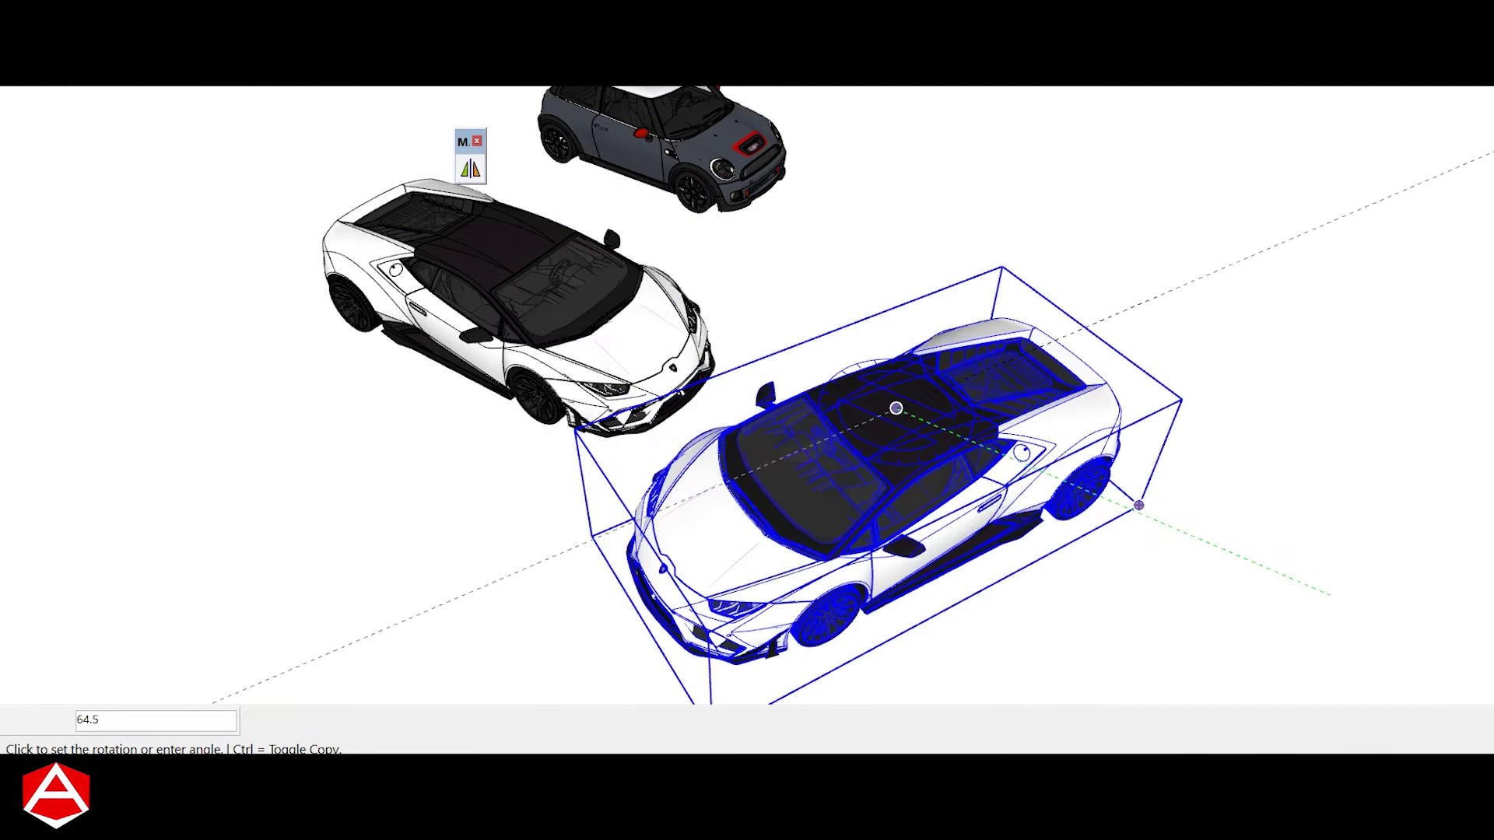
pyautogui.write('0')
pyautogui.press('Return')
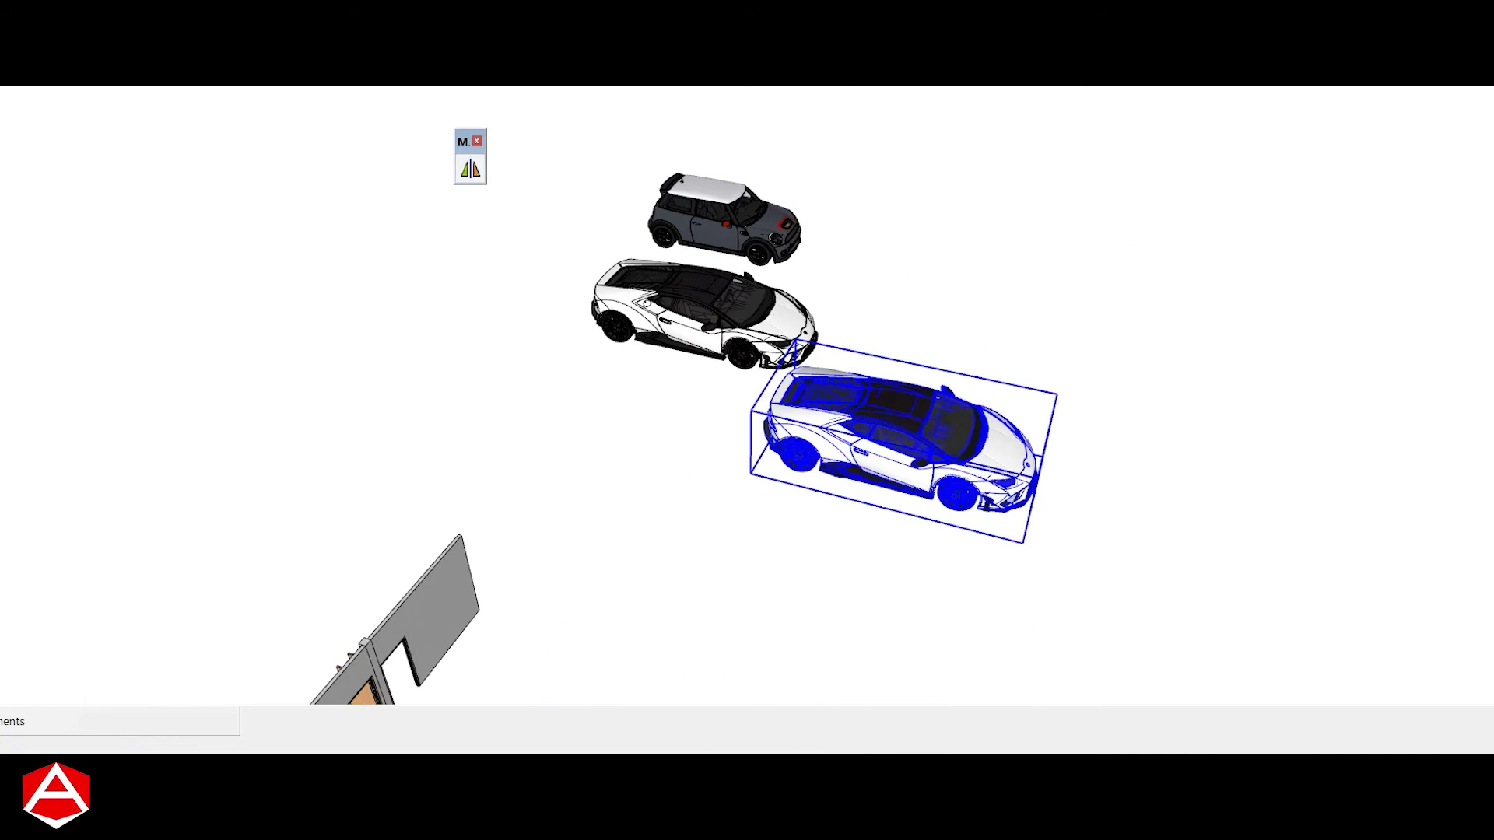
# Step: Place the Lamborghini copy beside the original, in front of the grey Mini
pyautogui.click(1183, 589)
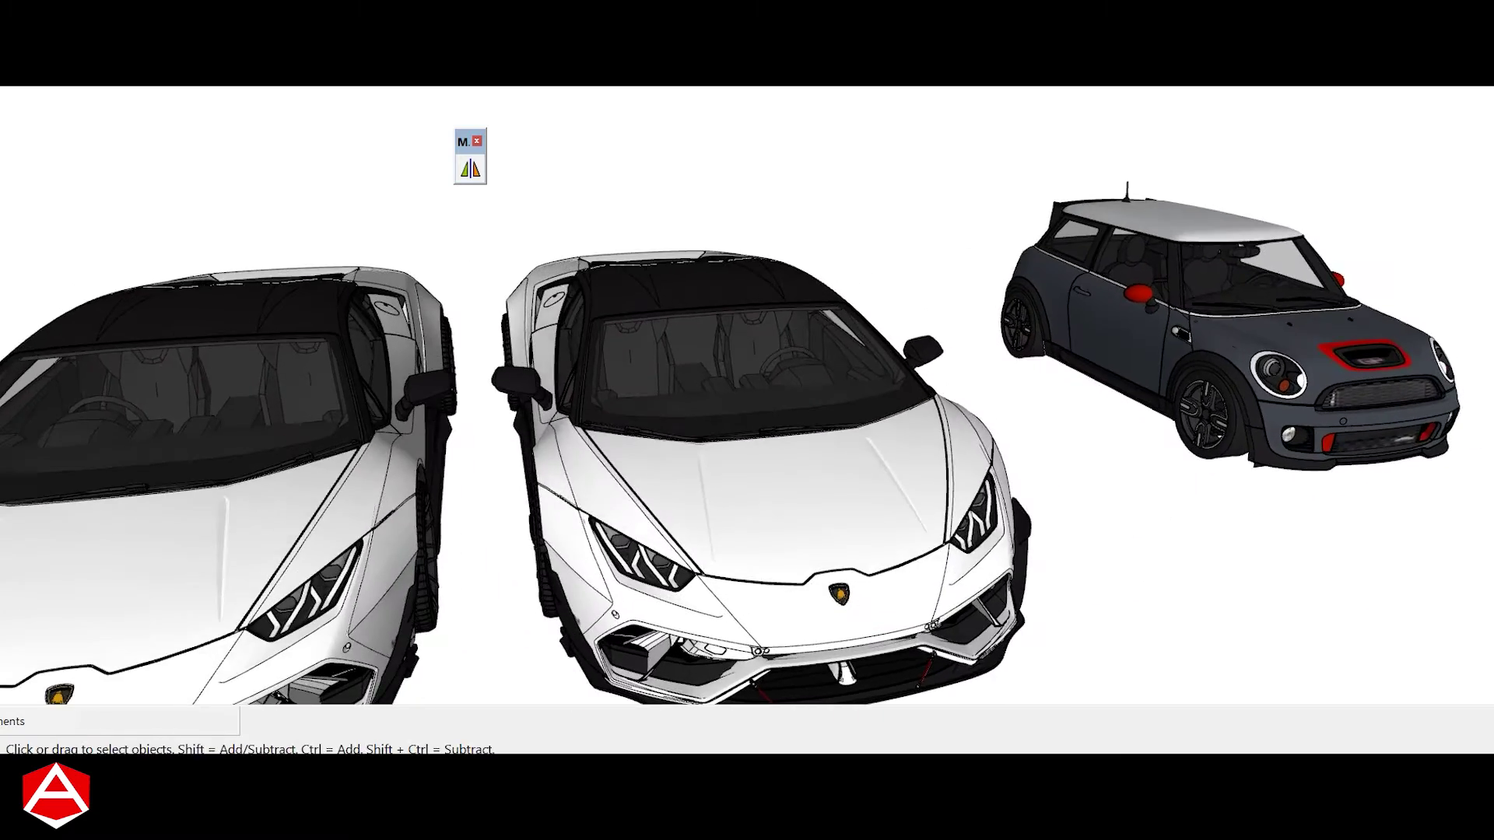
pyautogui.press('m')
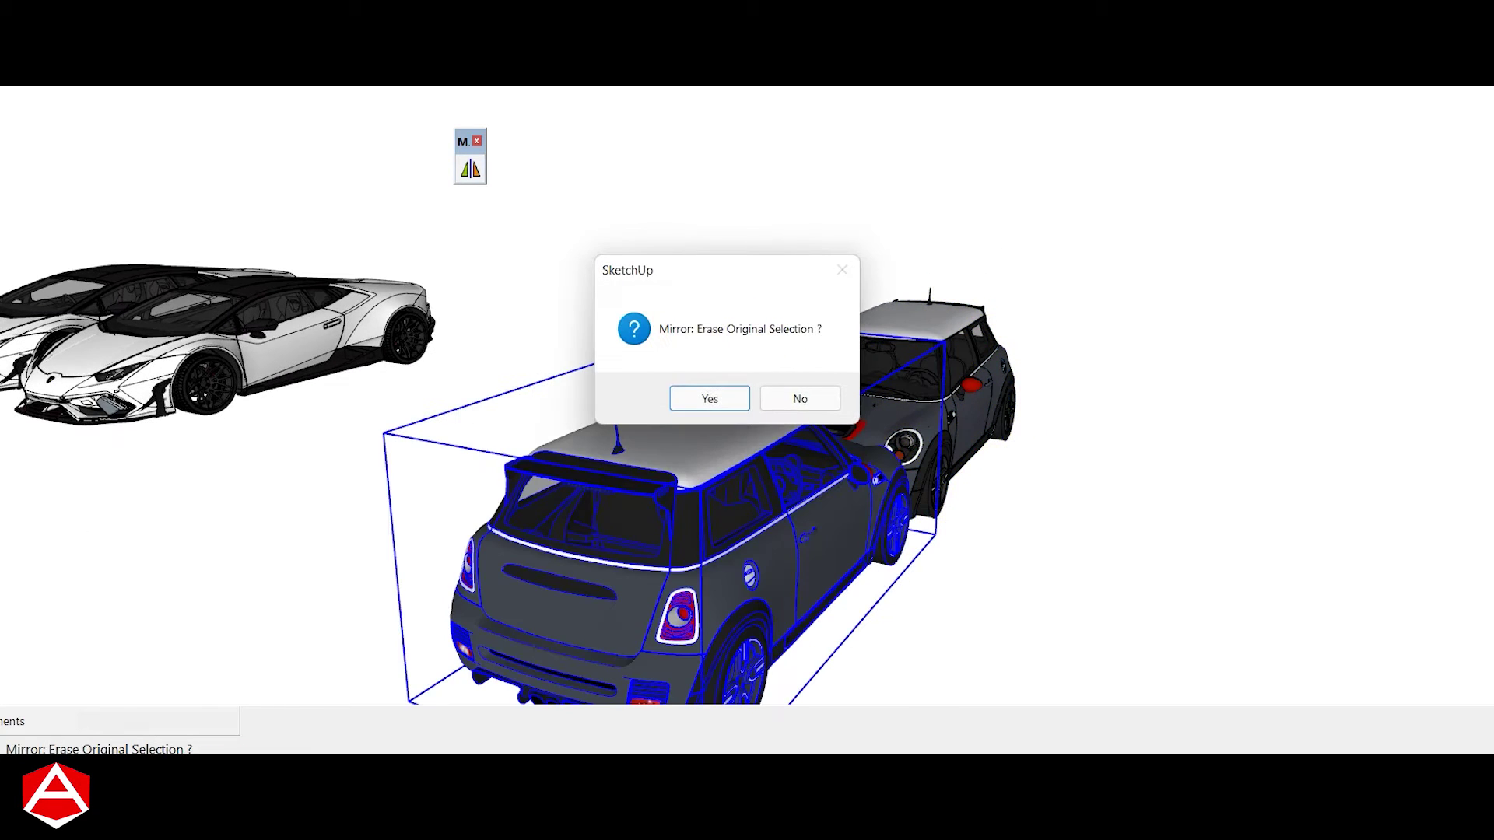
# Step: Mirror the grey Mini keeping the original, and turn the copy 180°
pyautogui.press('n')
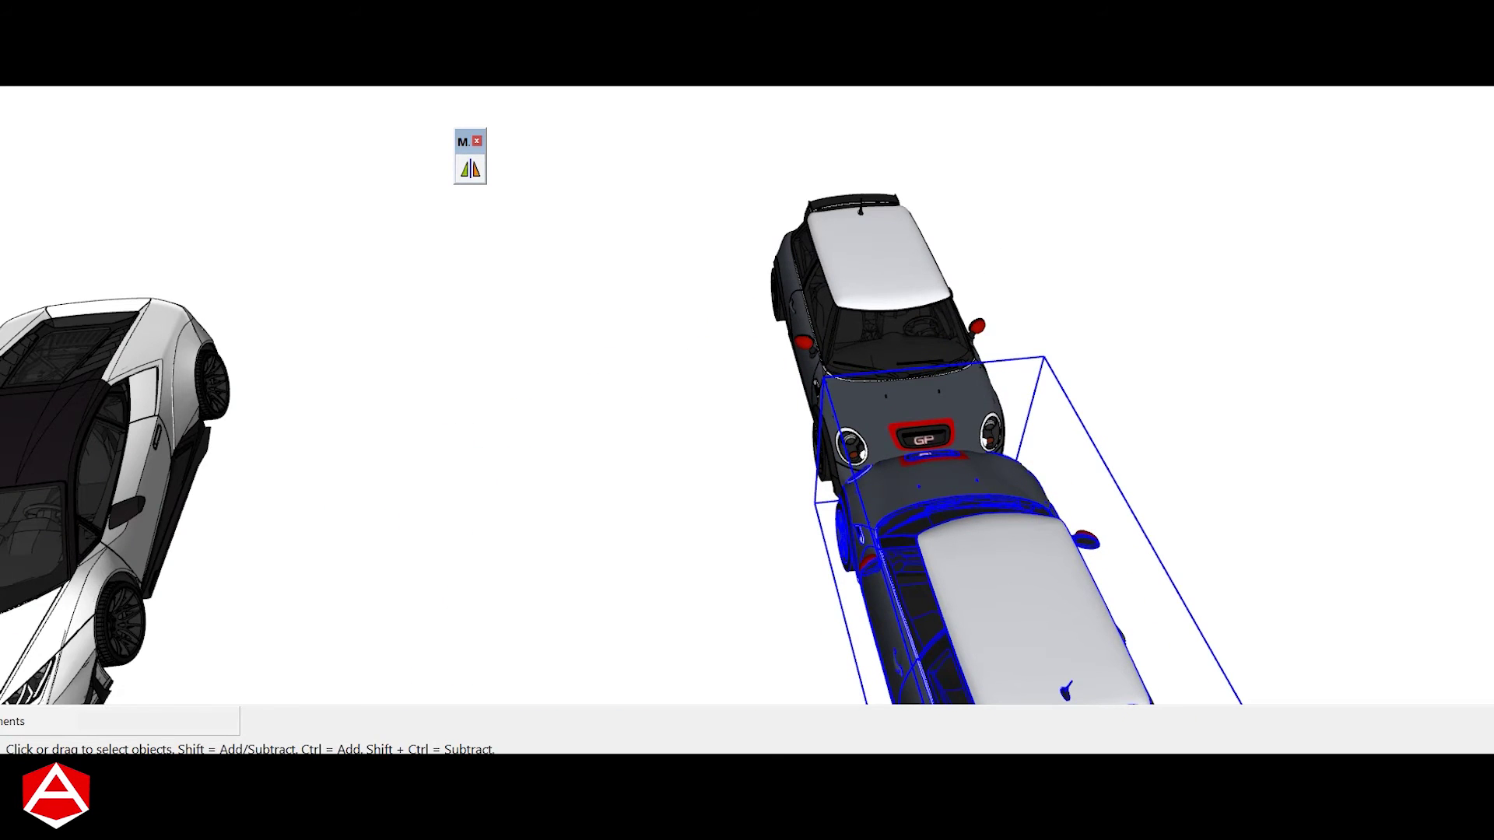
pyautogui.press('space')
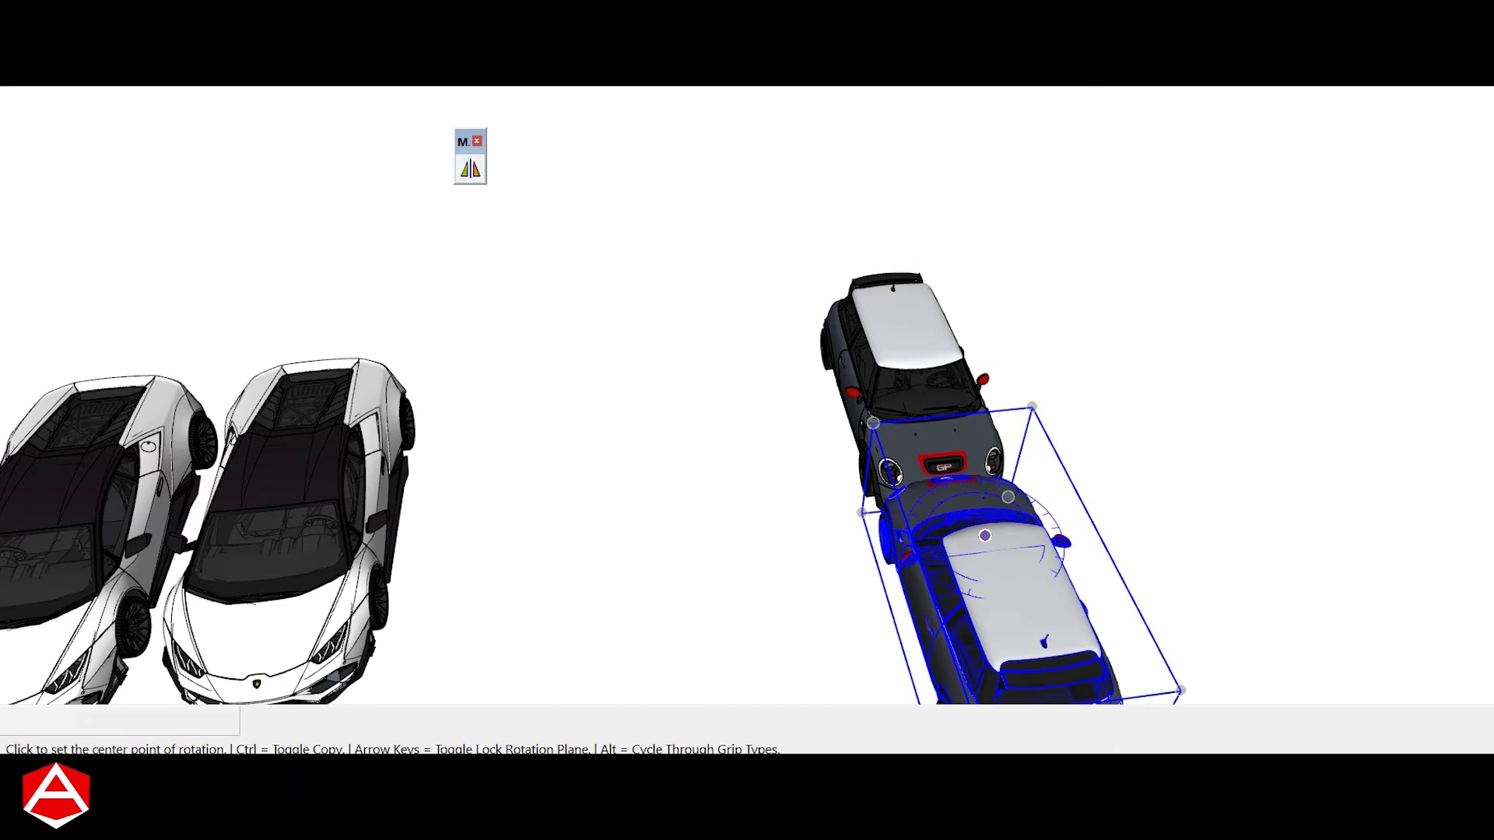
pyautogui.click(1181, 534)
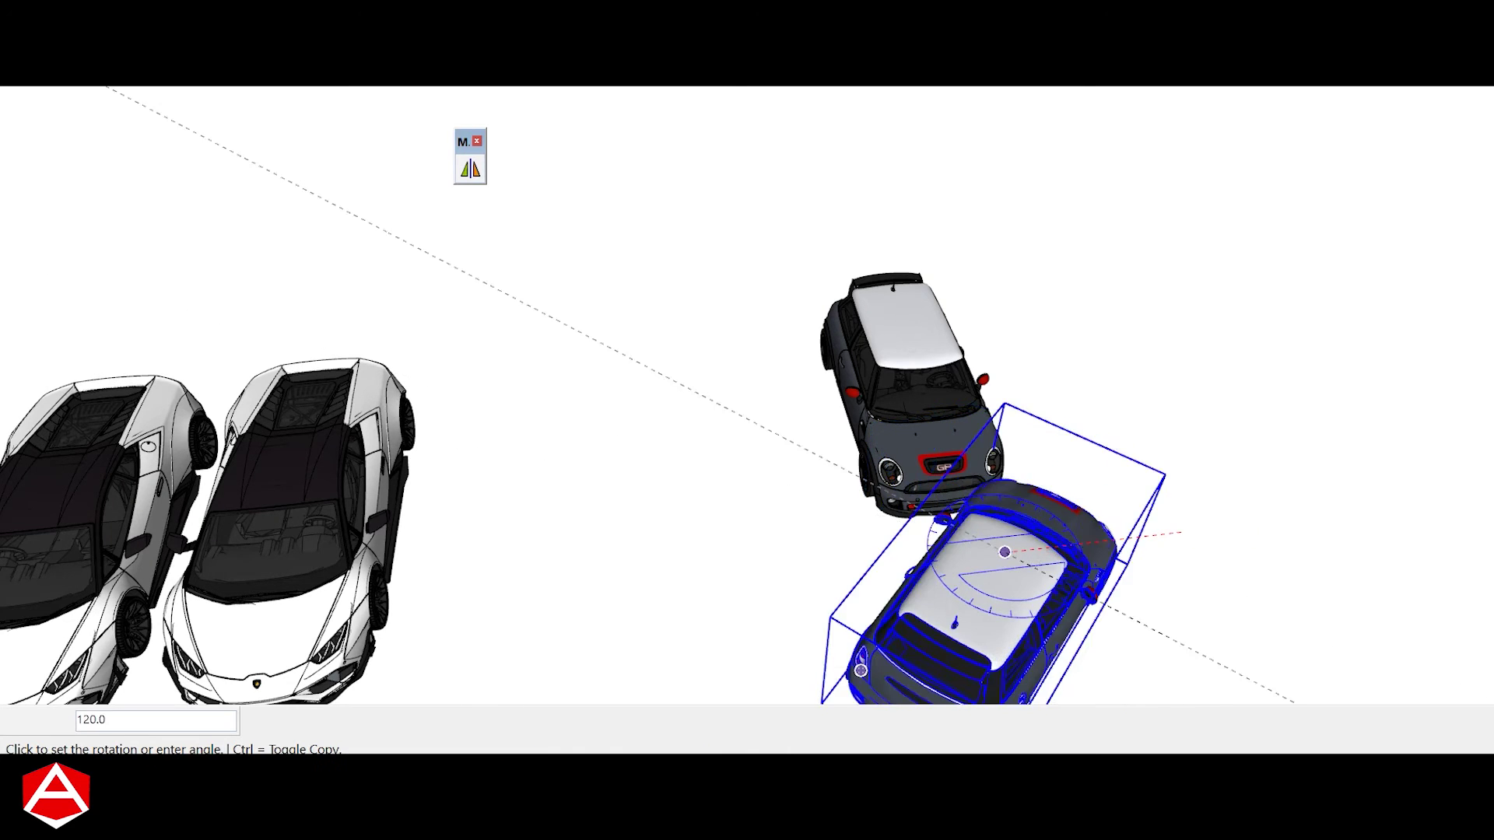
pyautogui.click(1152, 513)
pyautogui.press('space')
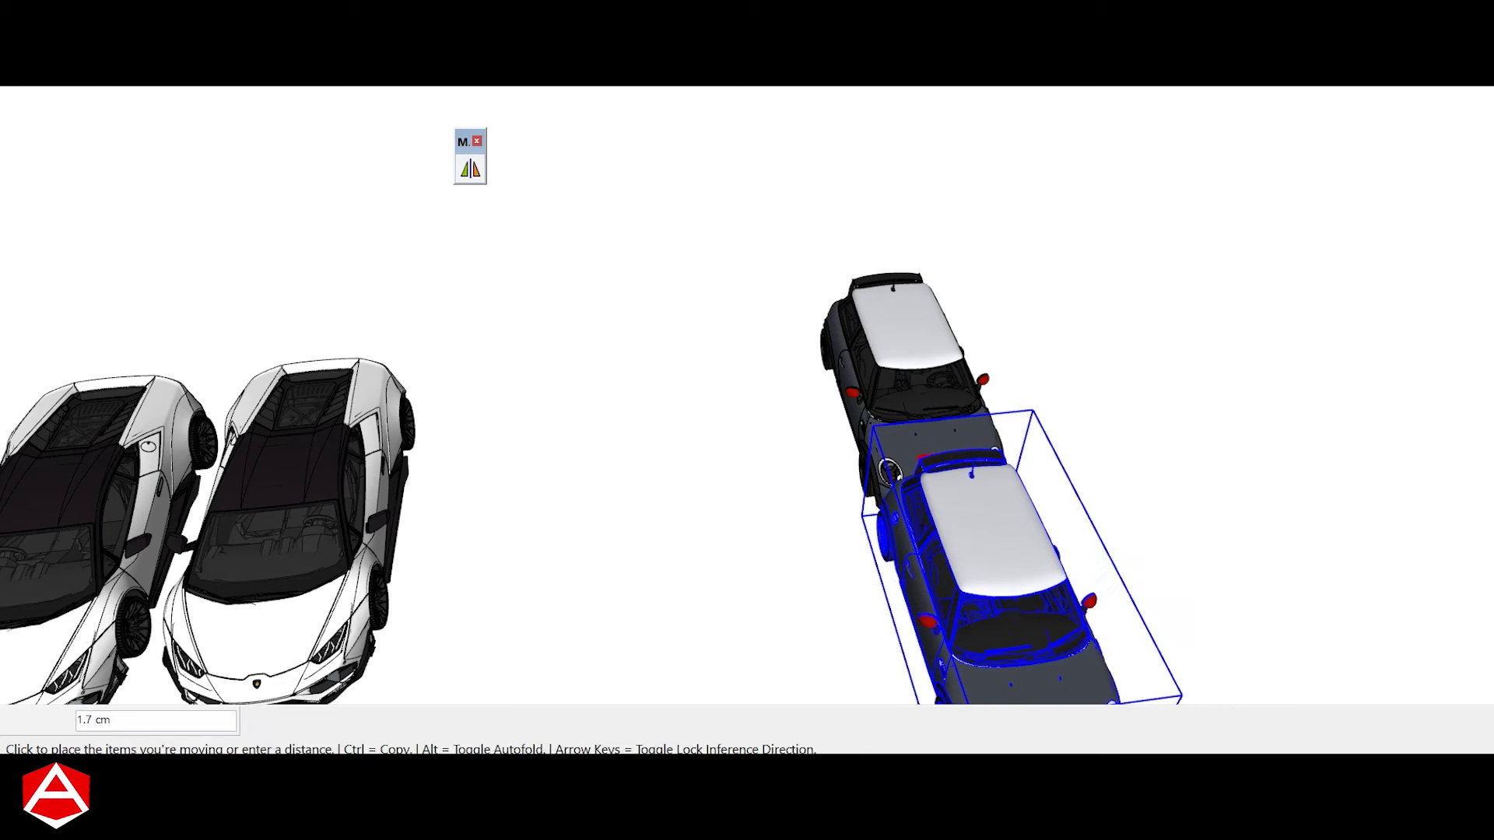
# Step: Move the Mini copy left of the original along green and view both from the front
pyautogui.press('m')
pyautogui.moveTo(988, 537); pyautogui.dragTo(720, 564)
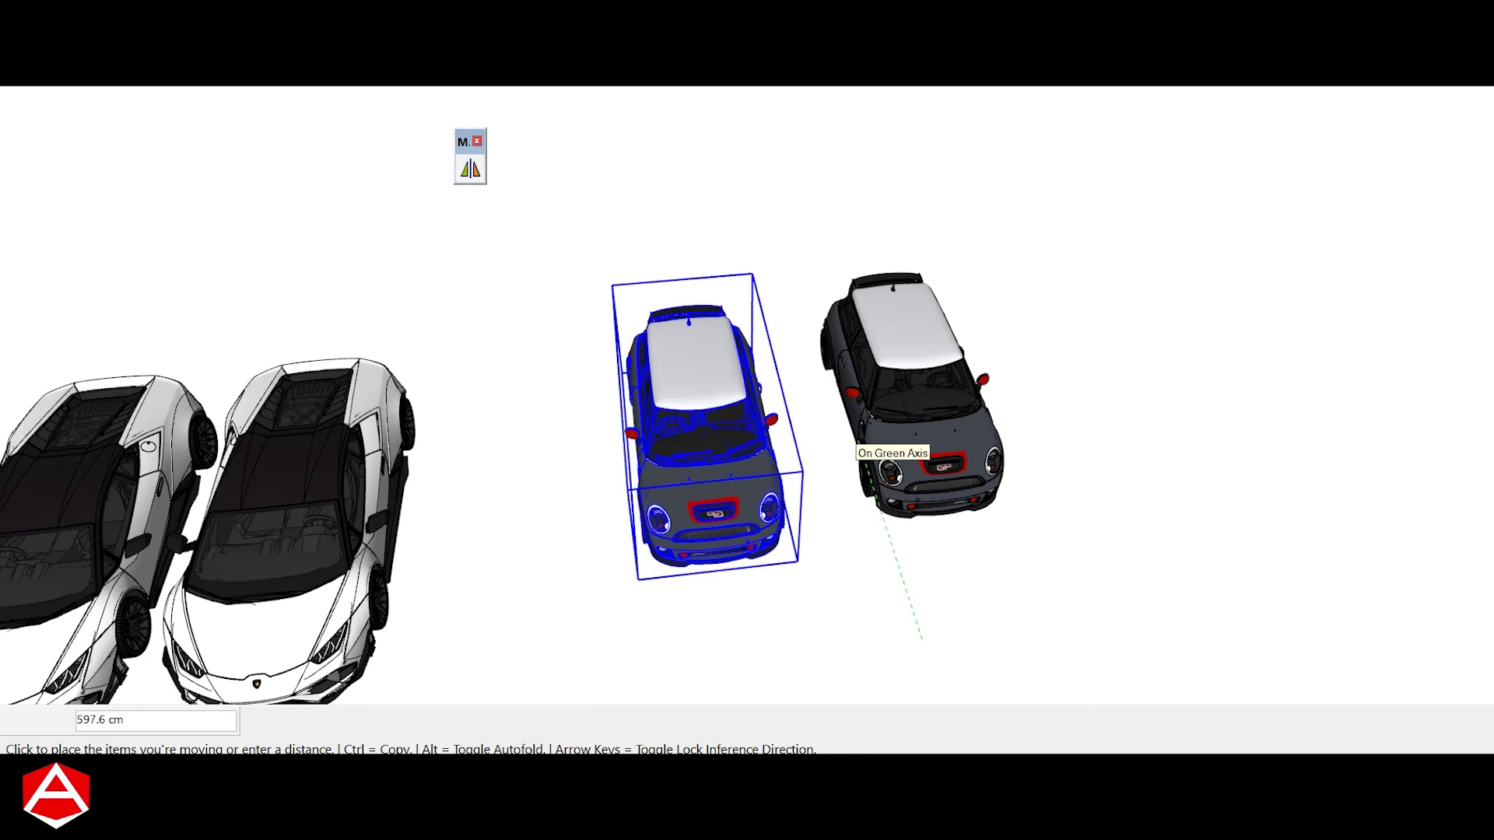
pyautogui.click(887, 447)
pyautogui.press('space')
pyautogui.moveTo(747, 389); pyautogui.dragTo(747, 295, button='middle')
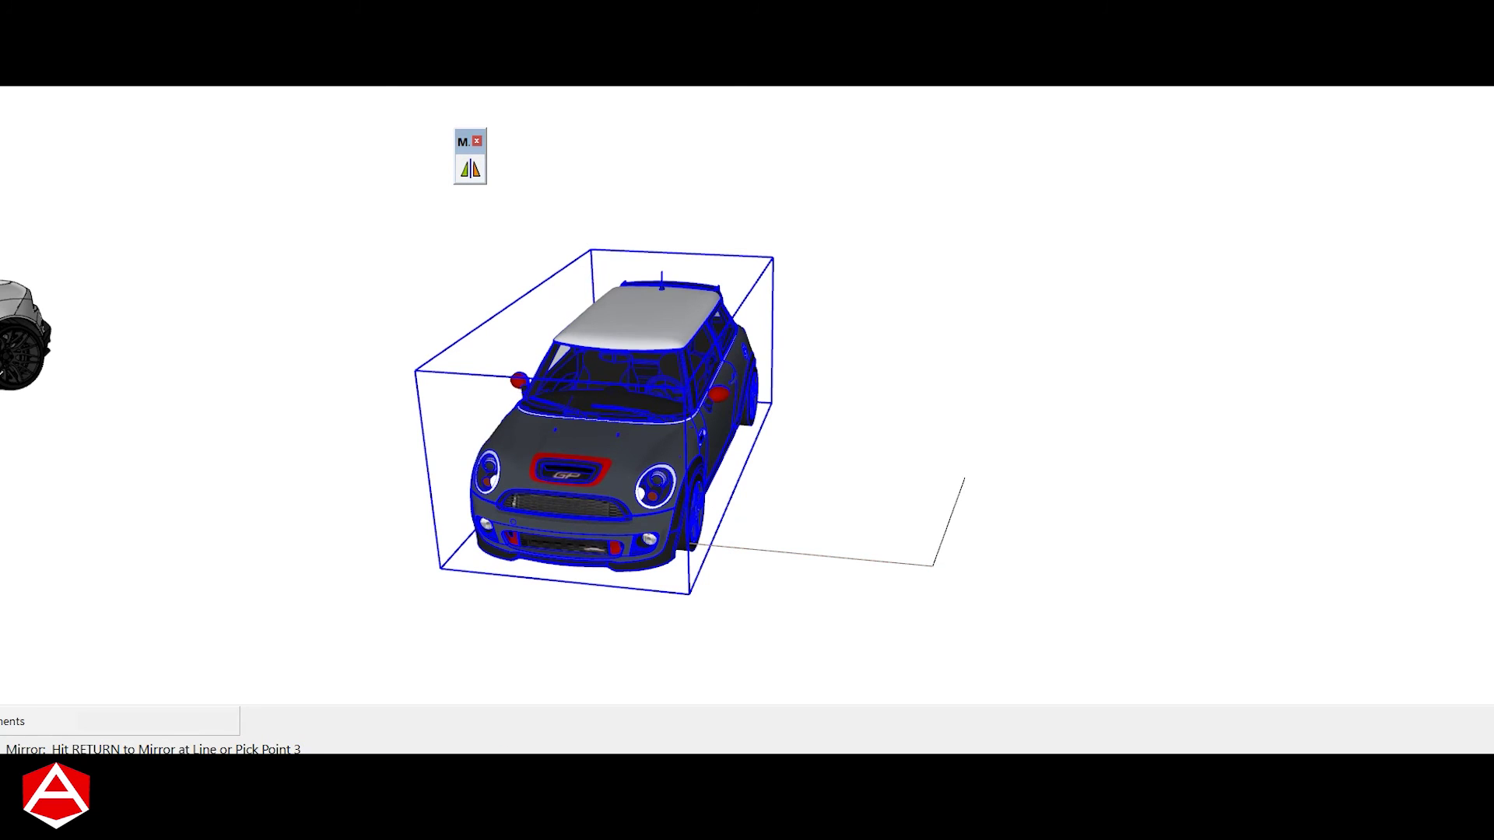
# Step: Mirror the Mini upside down, keeping the original, and move the copy directly beneath it
pyautogui.press('Return')
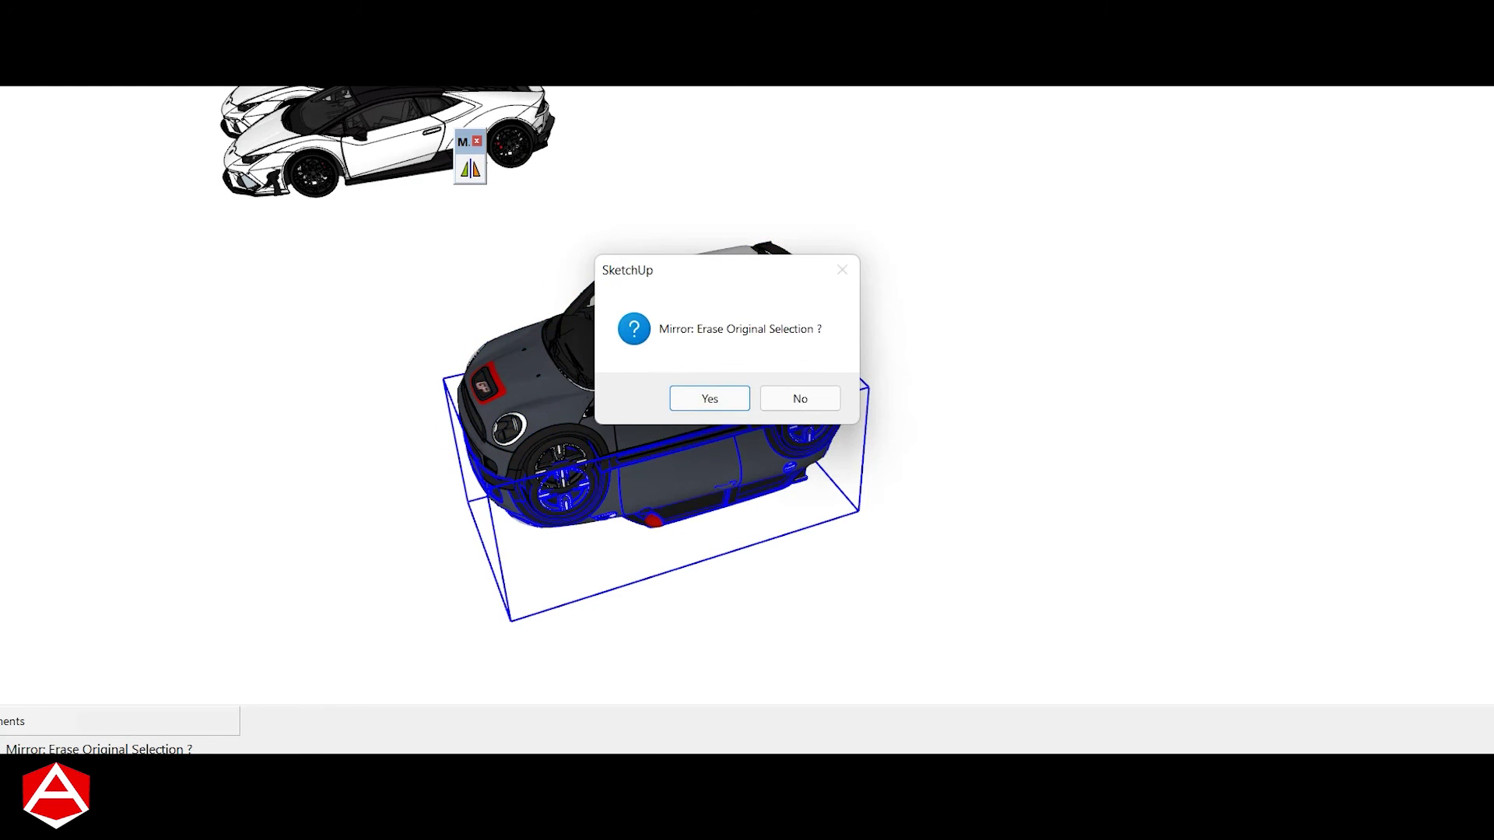
pyautogui.press('n')
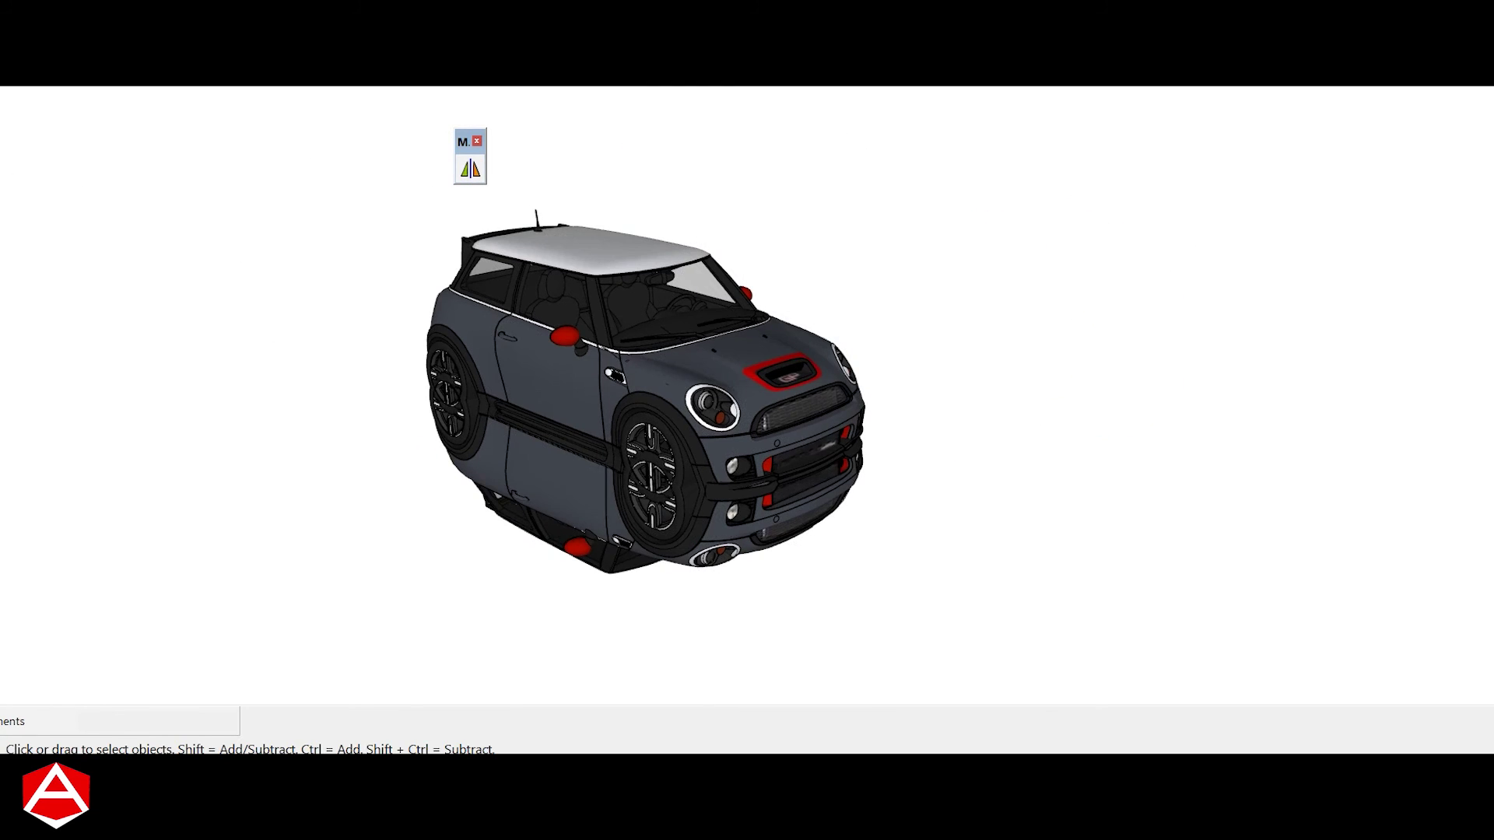
pyautogui.press('m')
pyautogui.click(1081, 426)
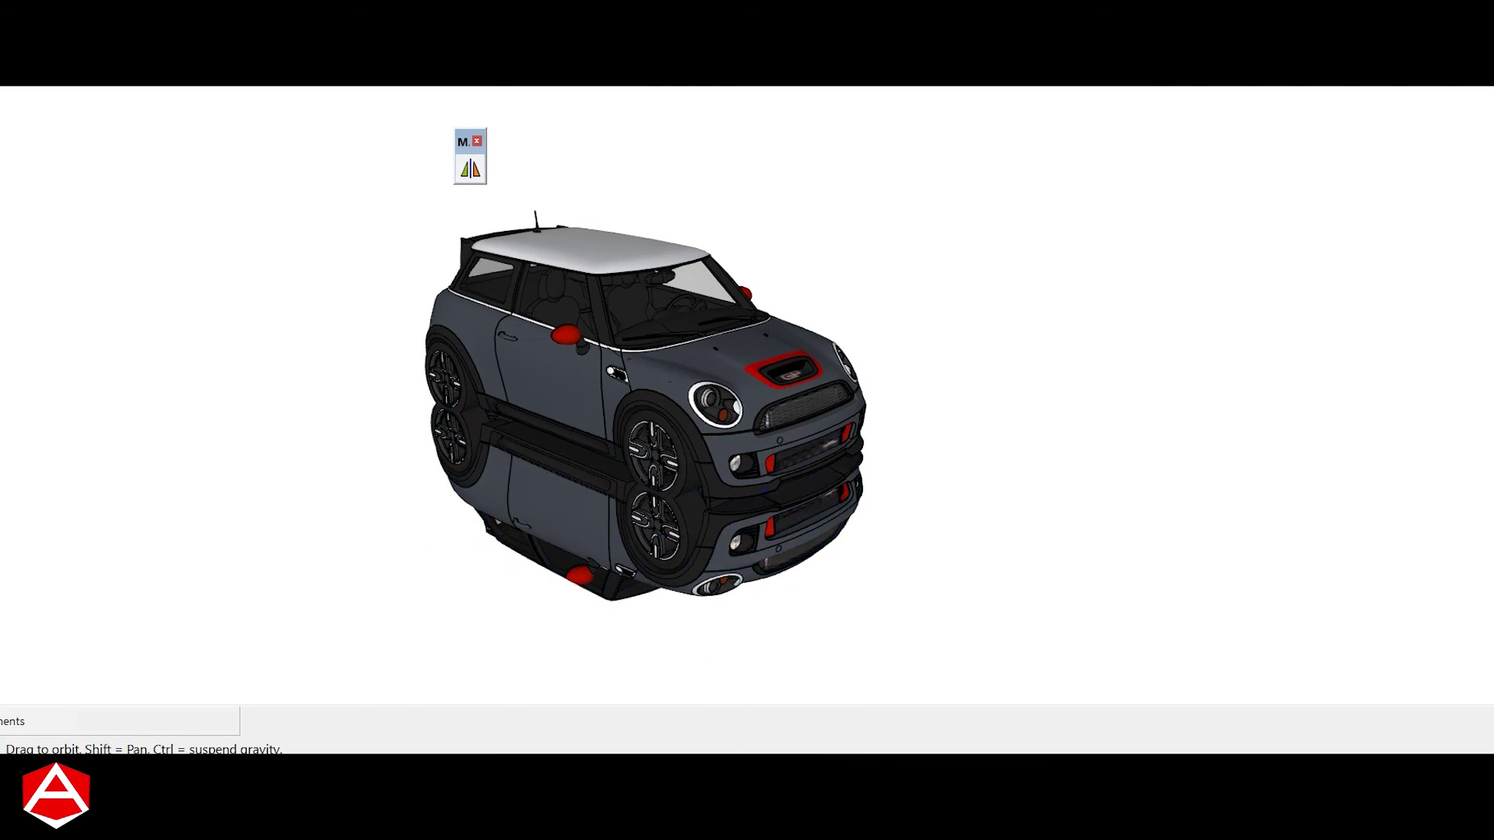